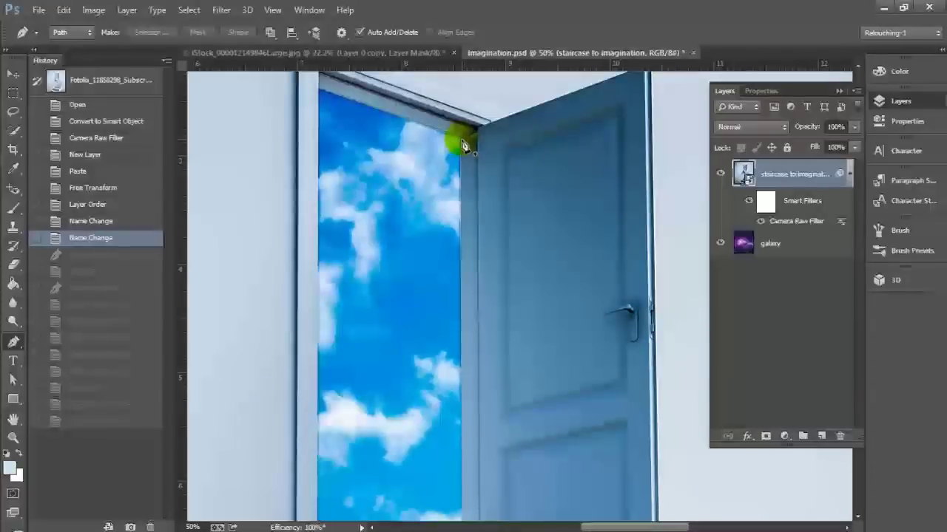
# Place pen anchors around the doorway's sky opening, from its top-right corner down the left edge to the bottom.
pyautogui.click(464, 146)
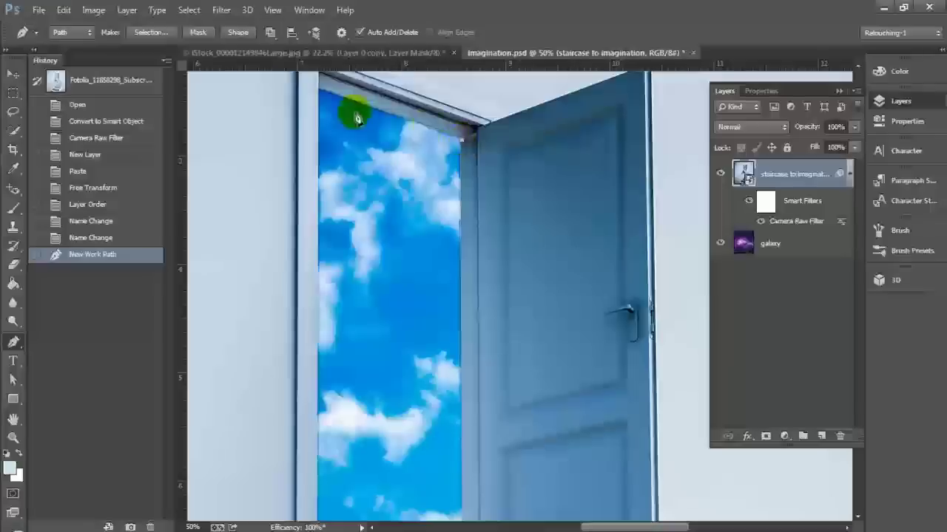
pyautogui.click(320, 95)
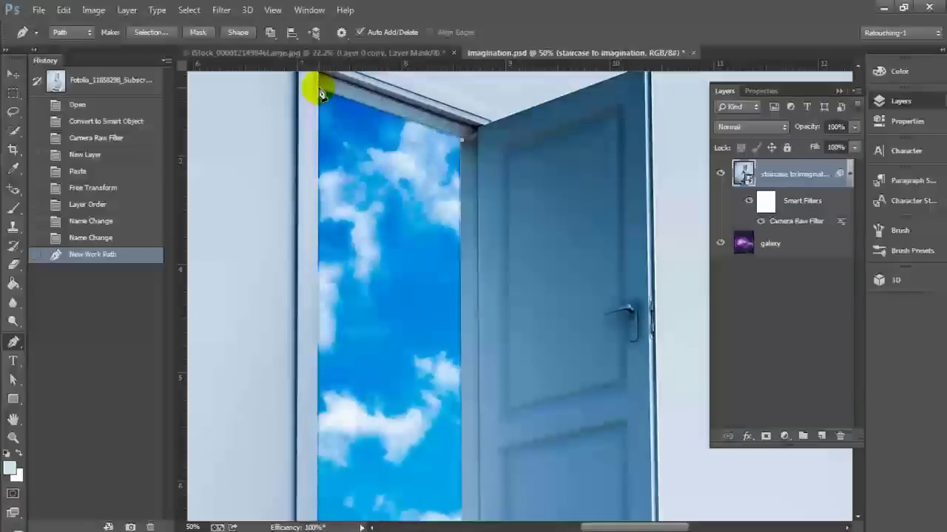
pyautogui.moveTo(322, 93); pyautogui.dragTo(360, 83)
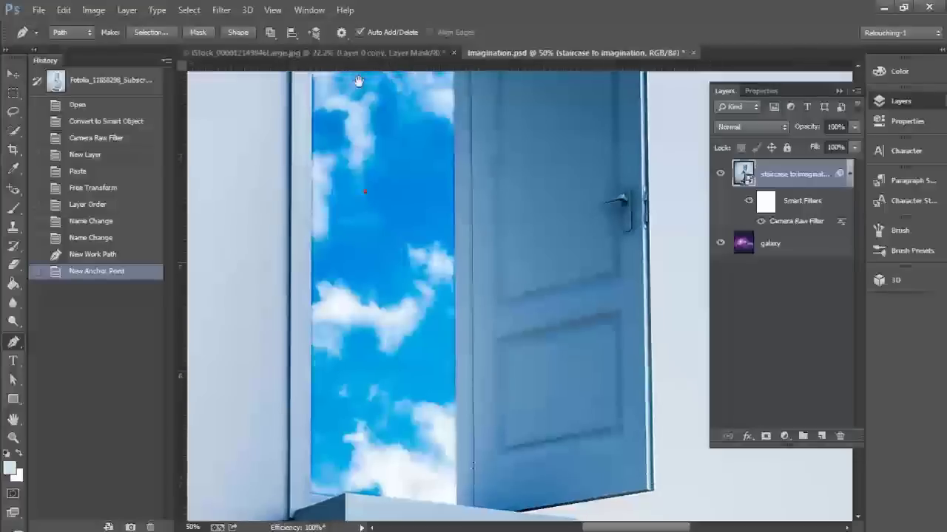
pyautogui.click(321, 332)
pyautogui.moveTo(302, 475); pyautogui.dragTo(346, 500)
pyautogui.moveTo(457, 508)
pyautogui.mouseDown()
pyautogui.moveTo(450, 500)
pyautogui.moveTo(458, 508)
pyautogui.mouseUp()
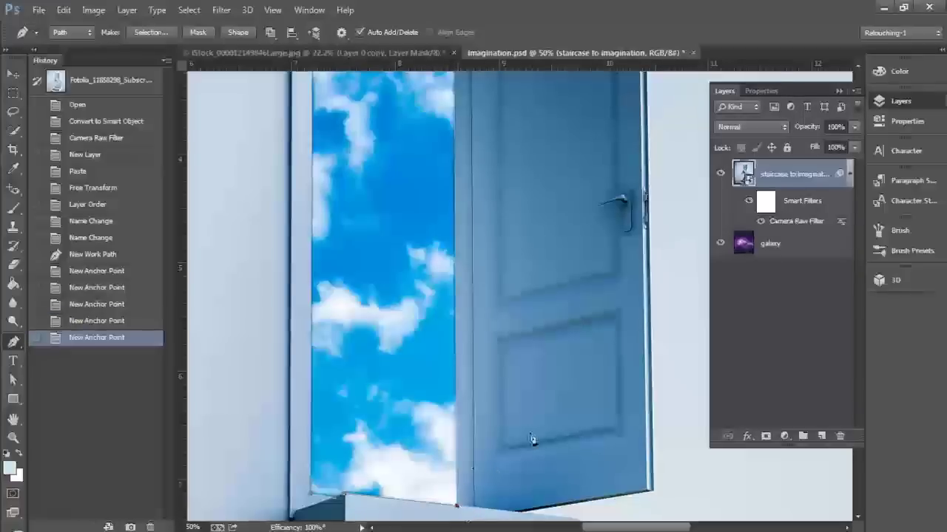
pyautogui.moveTo(492, 148); pyautogui.dragTo(473, 148)
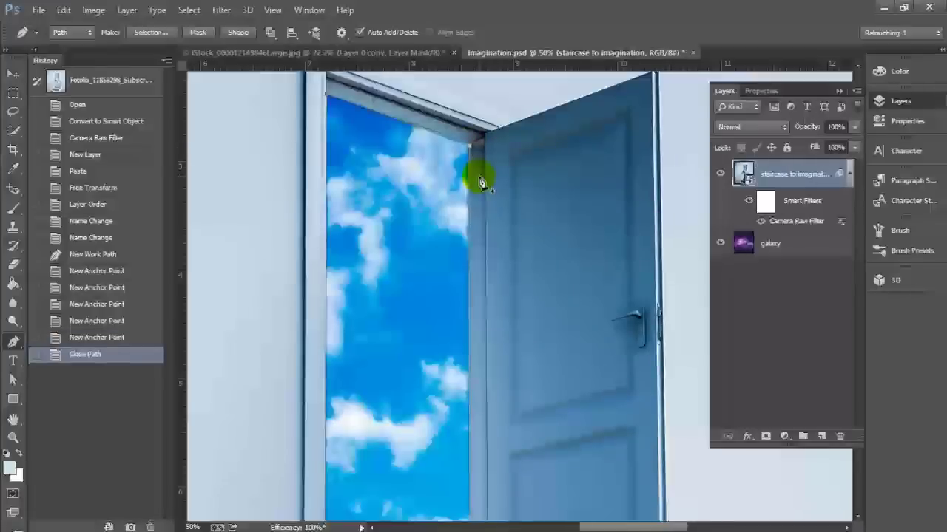
# Nudge the doorway path's anchors into place with the Path Selection tool.
pyautogui.press('a')
pyautogui.press('p')
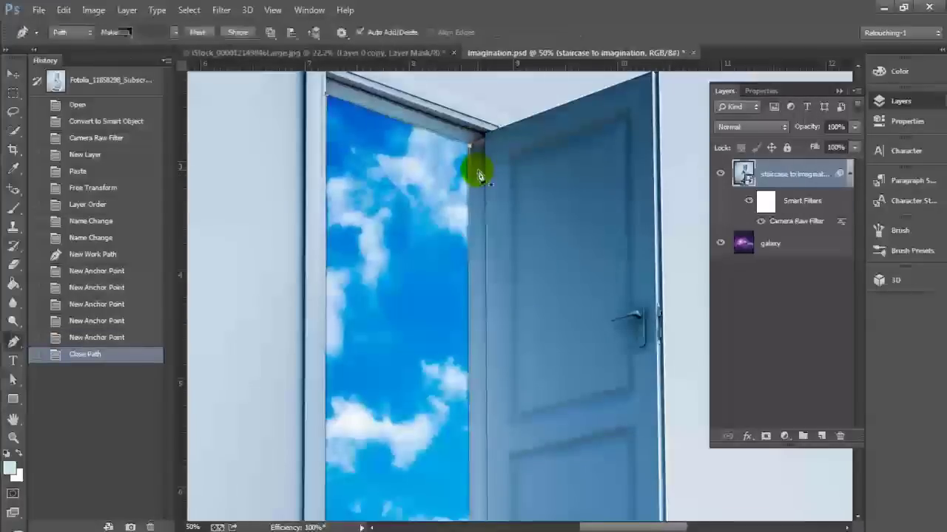
pyautogui.press('a')
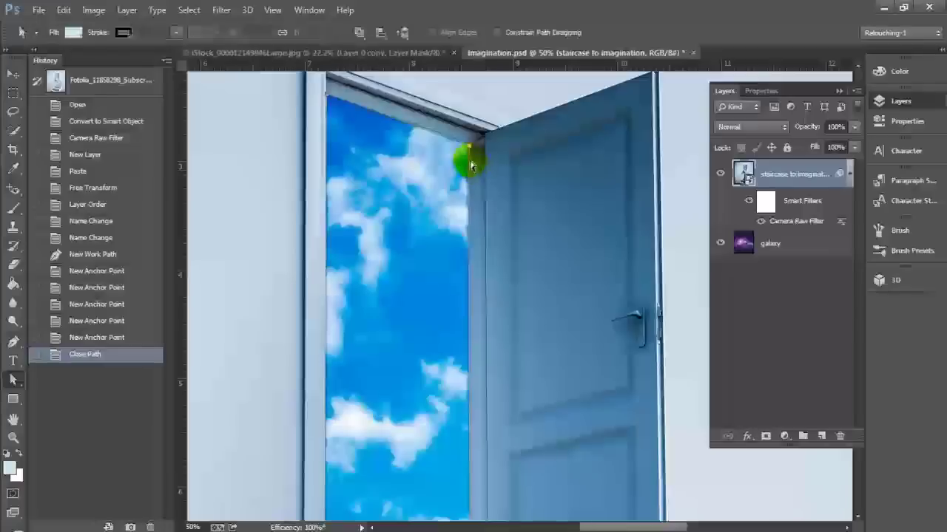
pyautogui.moveTo(468, 148); pyautogui.dragTo(500, 152)
pyautogui.press('p')
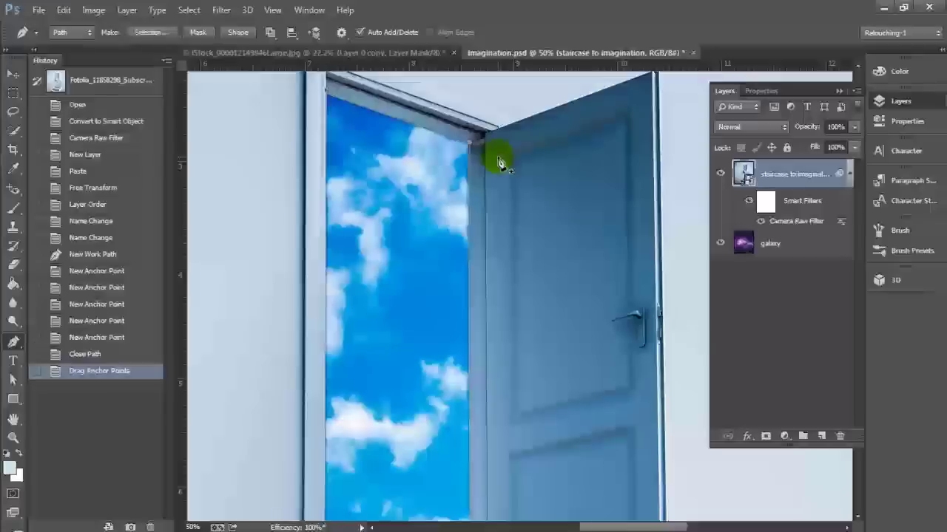
# Turn the path into a 1-pixel feathered selection and add it as a mask on the staircase layer.
pyautogui.click(159, 34)
pyautogui.click(488, 153)
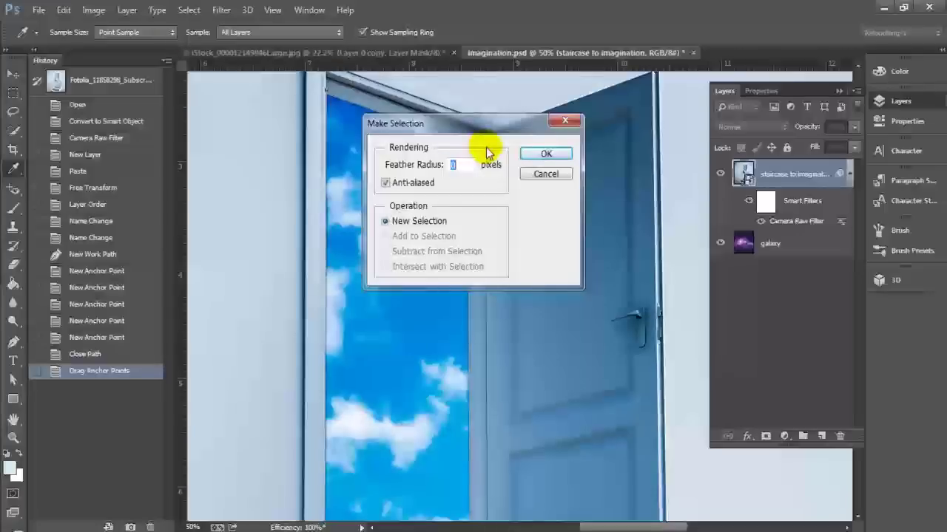
pyautogui.click(545, 153)
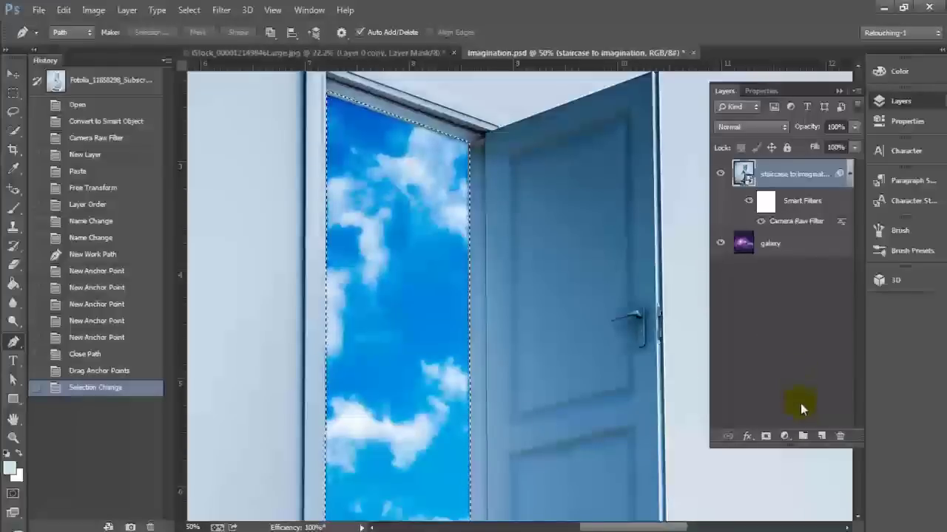
pyautogui.click(764, 436)
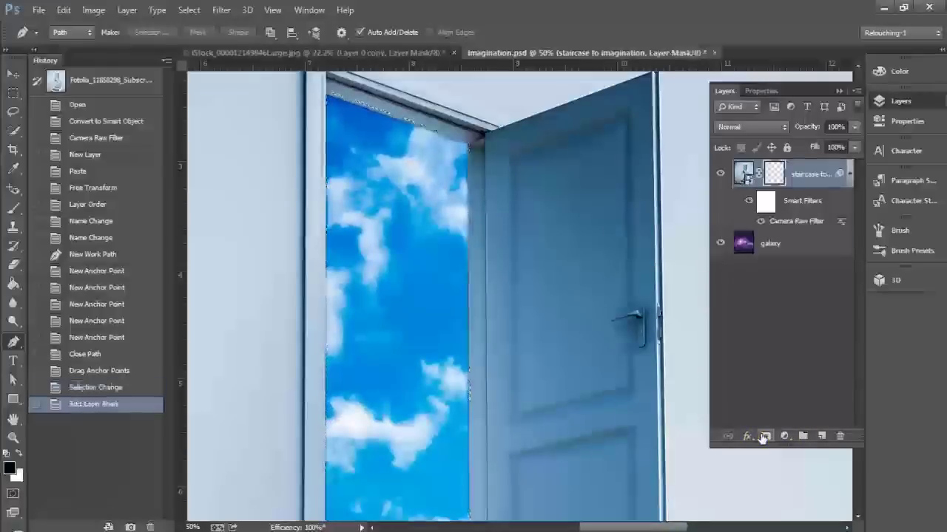
pyautogui.click(765, 436)
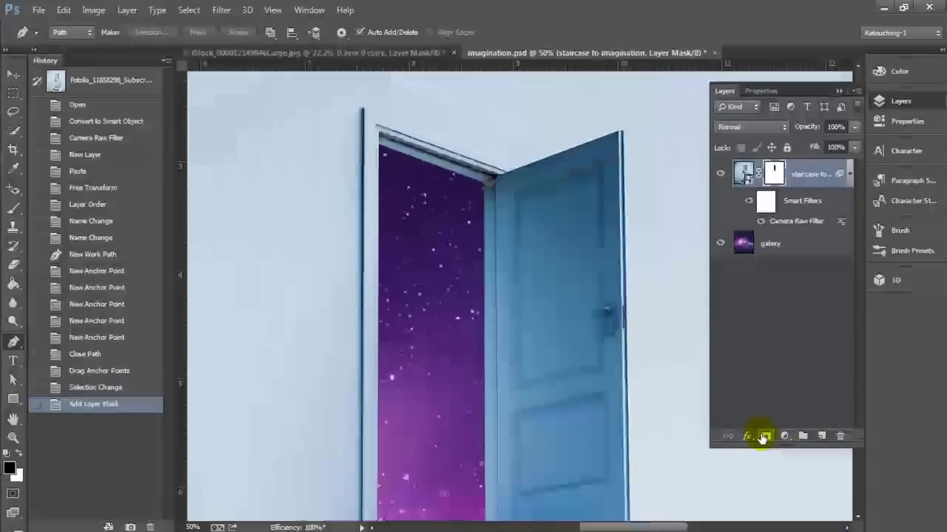
pyautogui.hotkey('ctrl', '-')
pyautogui.hotkey('ctrl', '-')
pyautogui.hotkey('ctrl', '-')
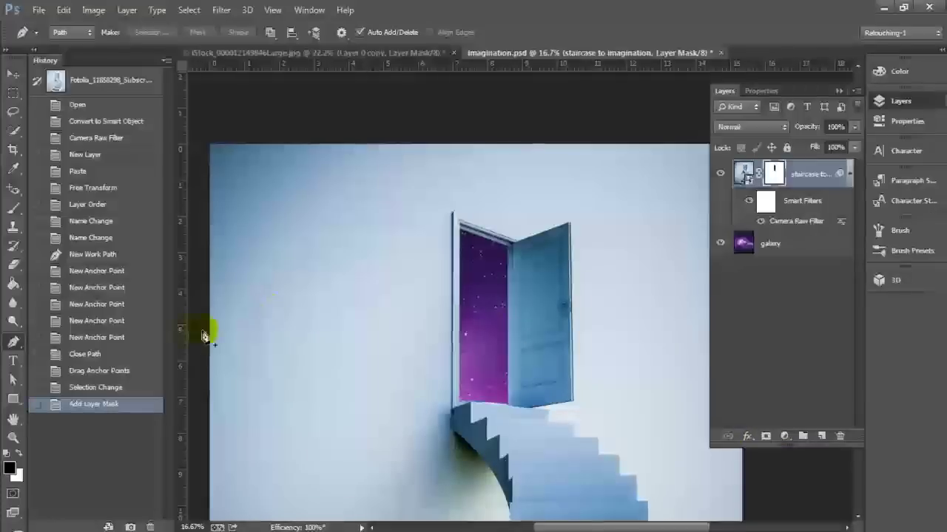
# Undo the layer mask, step History back to Drag Anchor Points, and deselect the path.
pyautogui.hotkey('ctrl', 'z')
pyautogui.click(155, 368)
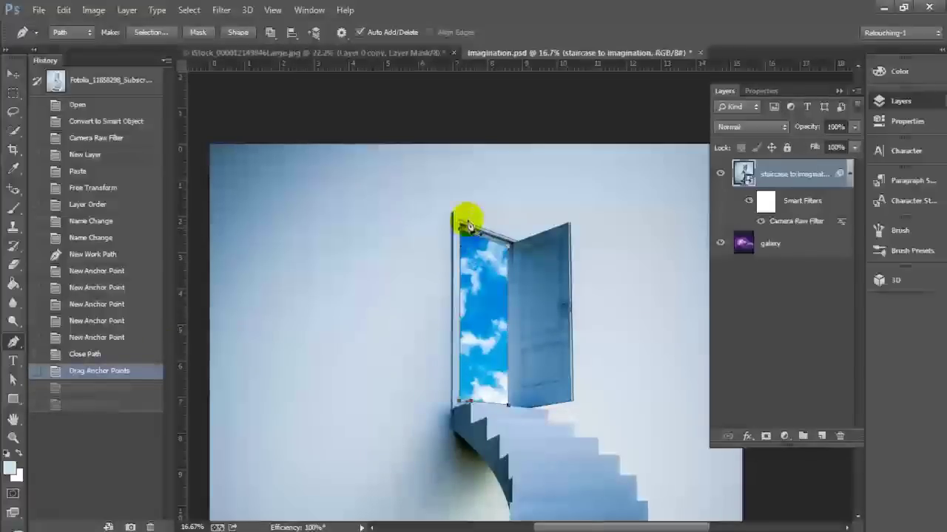
pyautogui.keyDown('ctrl'); pyautogui.click(417, 153); pyautogui.keyUp('ctrl')
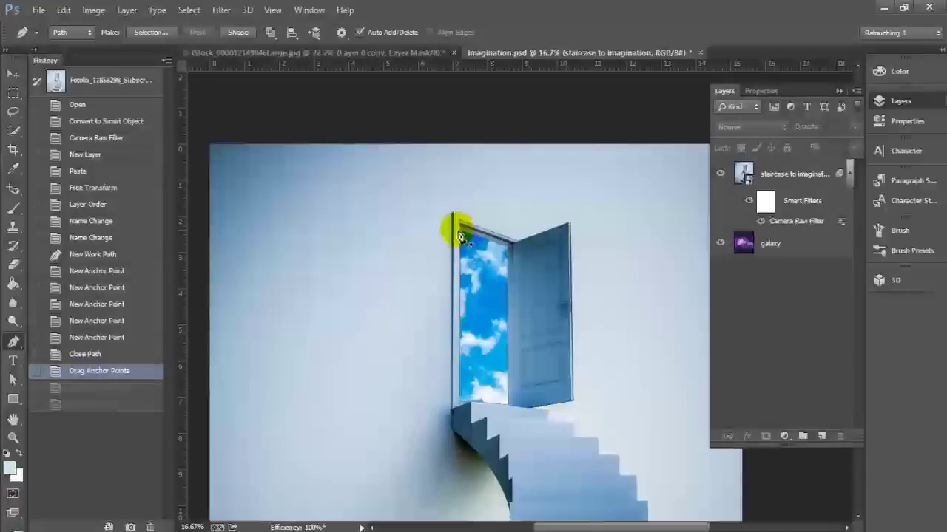
pyautogui.hotkey('ctrl', '+')
pyautogui.hotkey('ctrl', '+')
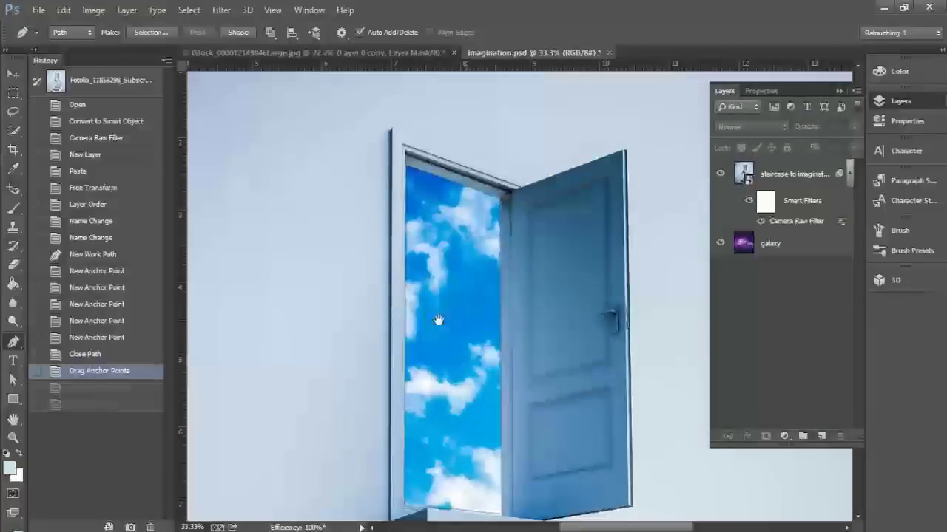
# Start a new path at the door's base, anchoring its bottom-right and top-right corners.
pyautogui.moveTo(437, 317); pyautogui.dragTo(423, 246)
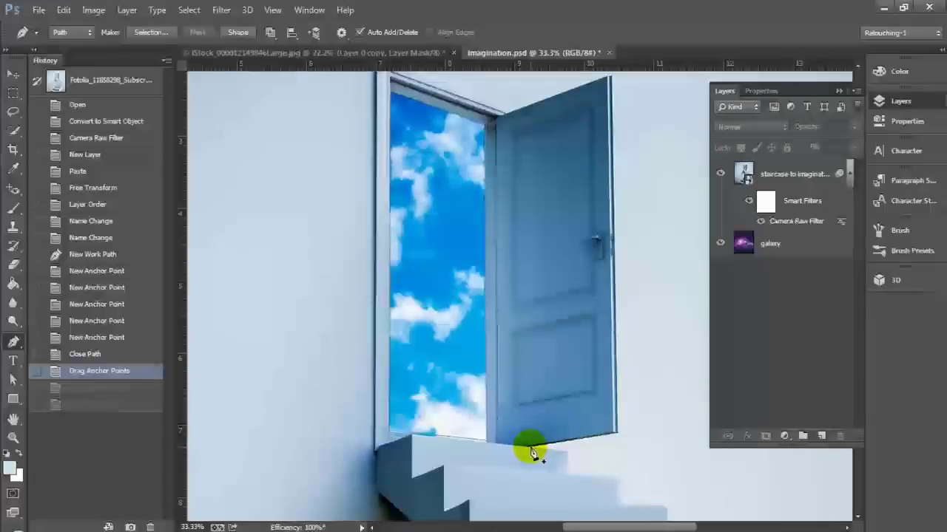
pyautogui.click(530, 447)
pyautogui.click(616, 435)
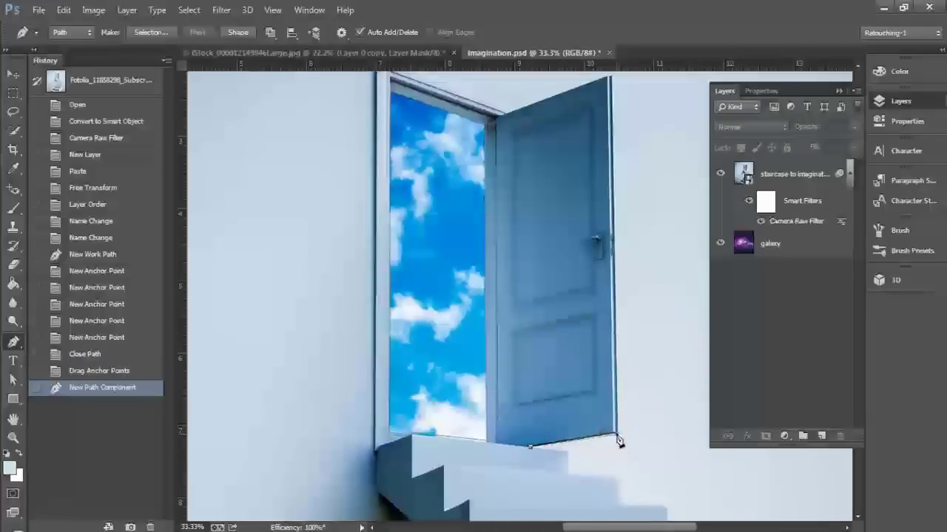
pyautogui.click(613, 80)
pyautogui.moveTo(613, 79); pyautogui.dragTo(619, 87)
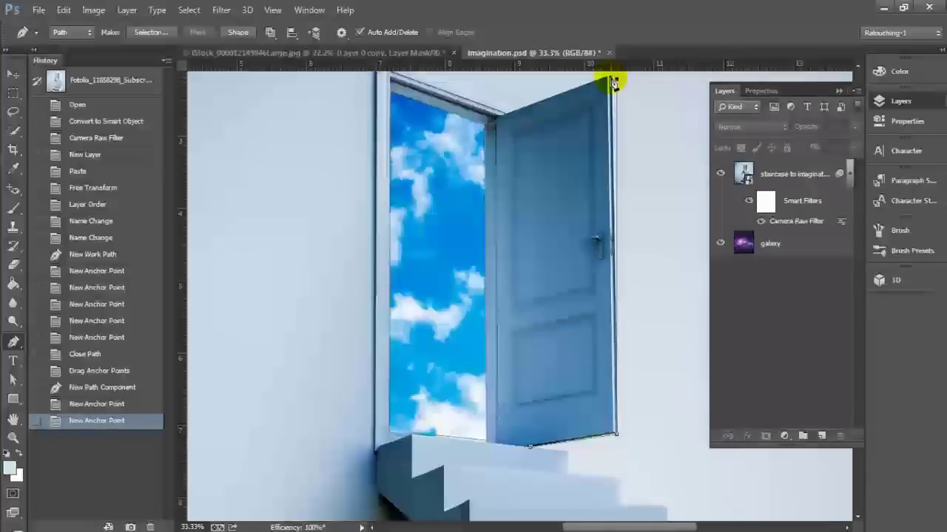
pyautogui.click(612, 80)
# Anchor the door's top hinge and the doorway's top-left corner, replacing a misplaced anchor on the left edge.
pyautogui.click(510, 107)
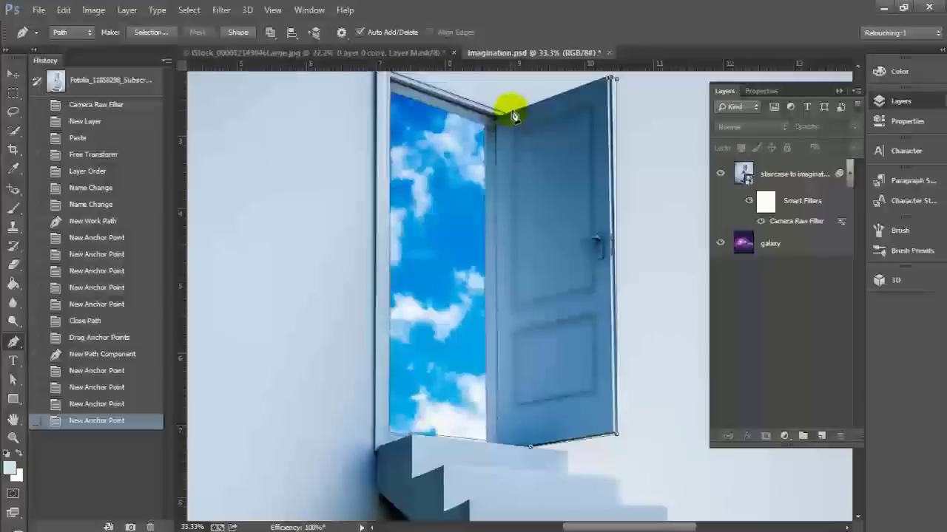
pyautogui.click(509, 104)
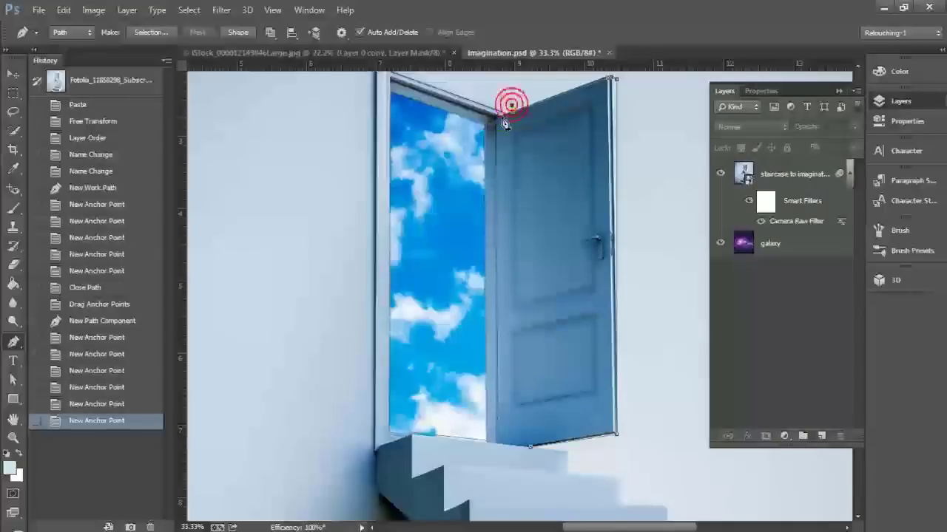
pyautogui.scroll(2, 507, 104)
pyautogui.click(375, 123)
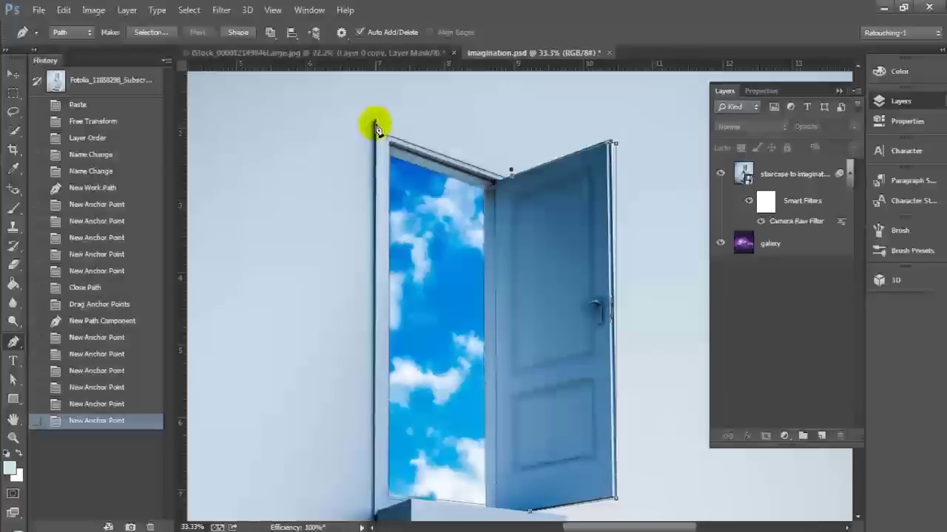
pyautogui.click(371, 126)
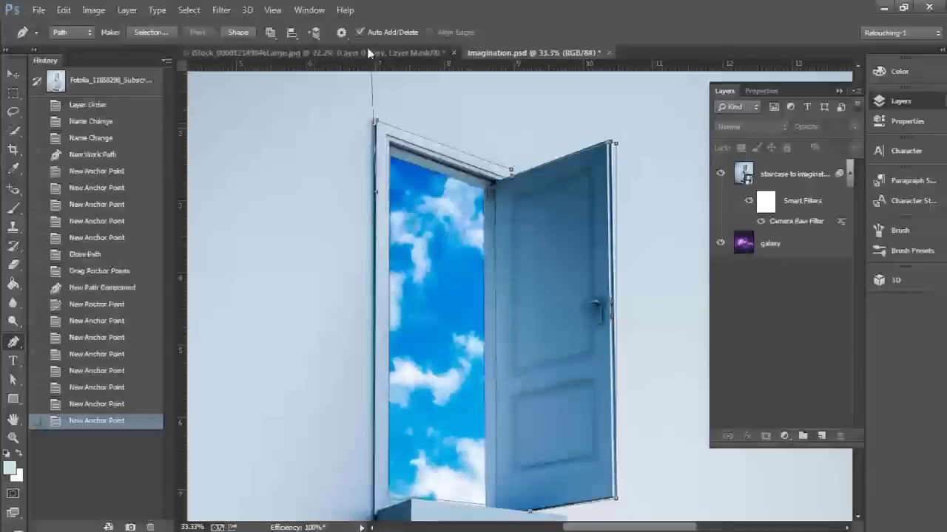
pyautogui.hotkey('ctrl', 'z')
pyautogui.click(376, 125)
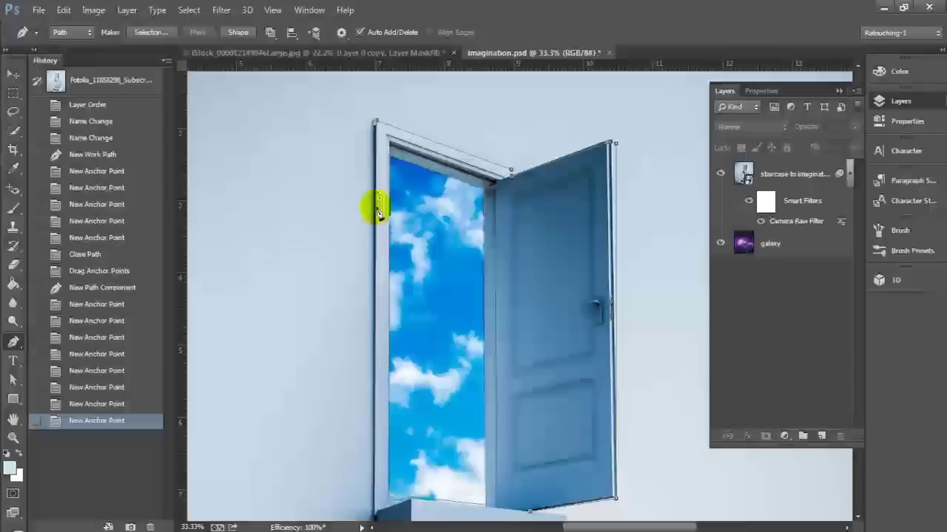
# Extend the outline from the door's bottom-left corner along the staircase's curved underside to the first step.
pyautogui.click(374, 520)
pyautogui.scroll(-5, 375, 518)
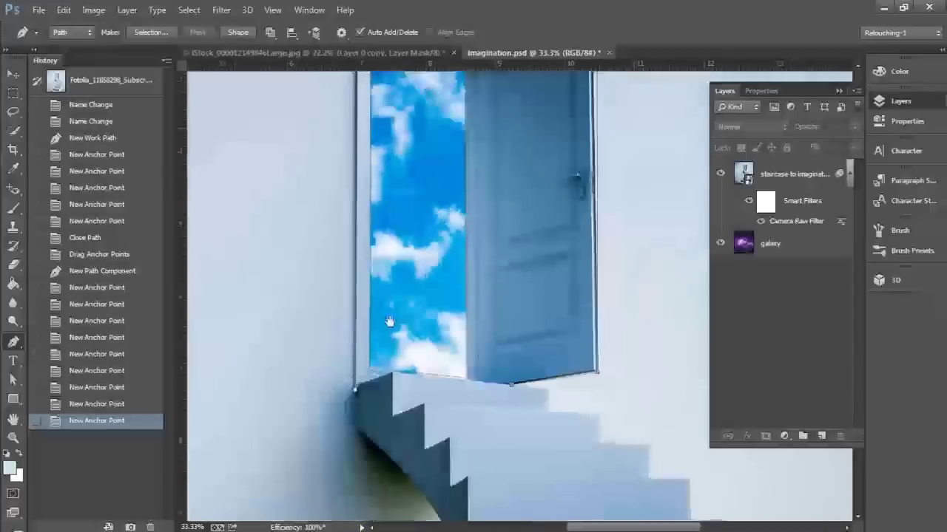
pyautogui.click(353, 327)
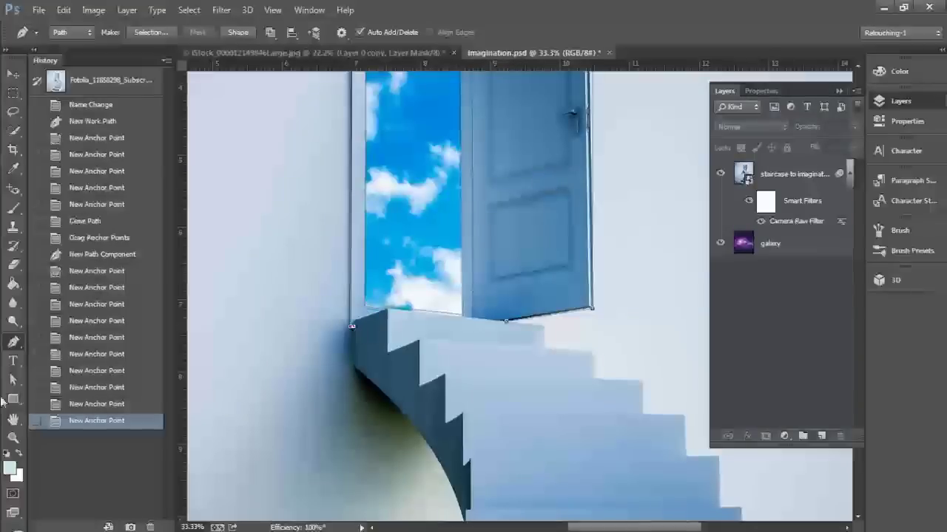
pyautogui.click(353, 366)
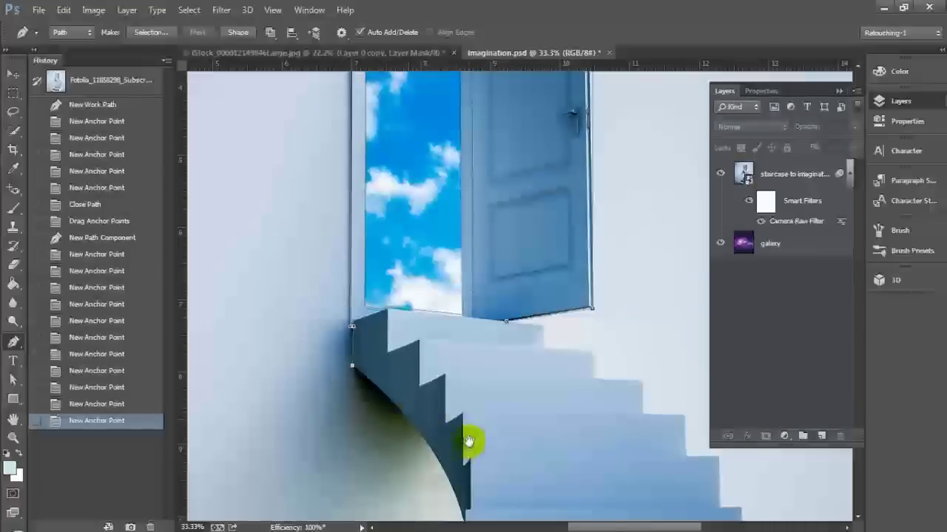
pyautogui.scroll(-5, 468, 439)
pyautogui.moveTo(441, 400); pyautogui.dragTo(457, 485)
pyautogui.click(442, 400)
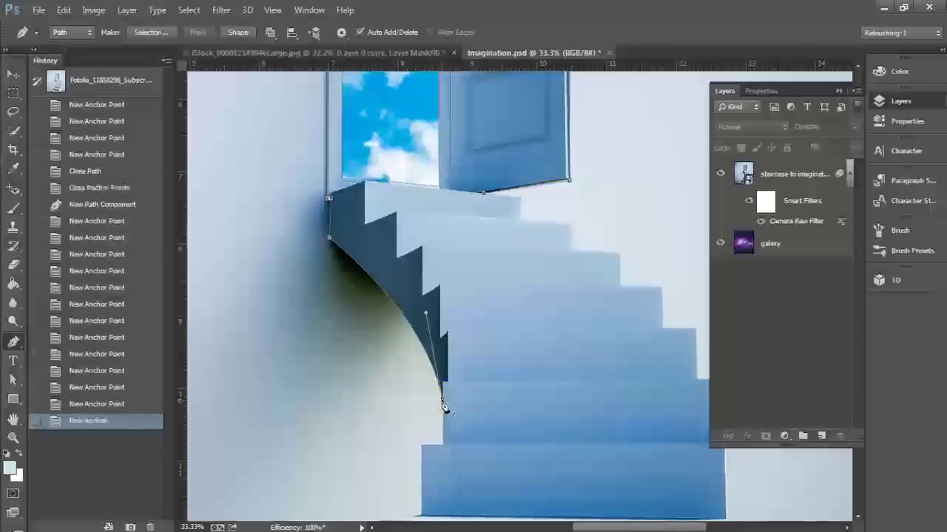
pyautogui.click(442, 445)
pyautogui.click(421, 445)
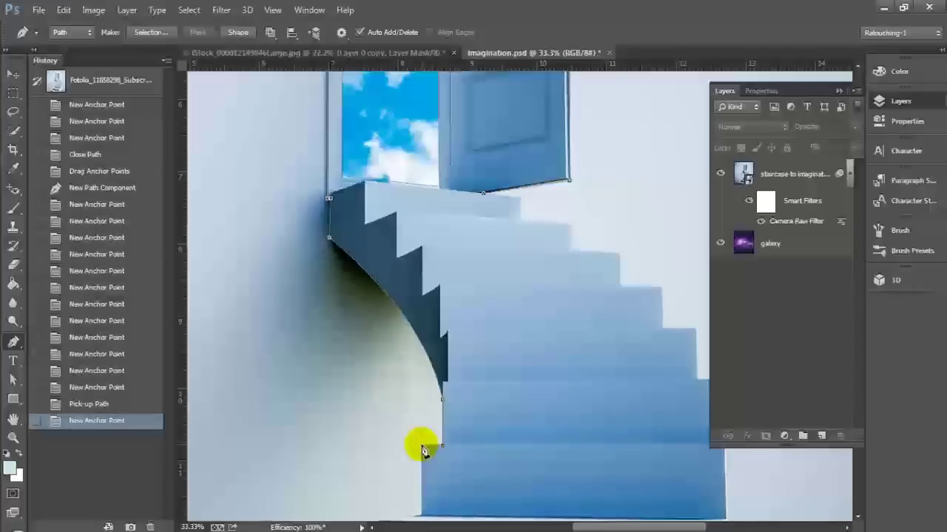
# Anchor each step and riser corner down the staircase's left side to the bottom steps.
pyautogui.moveTo(439, 468); pyautogui.dragTo(429, 349)
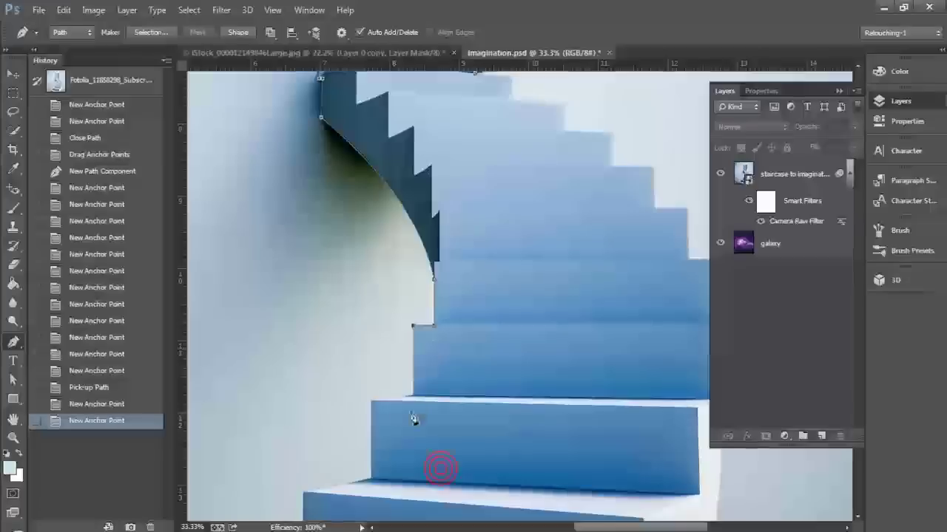
pyautogui.click(412, 399)
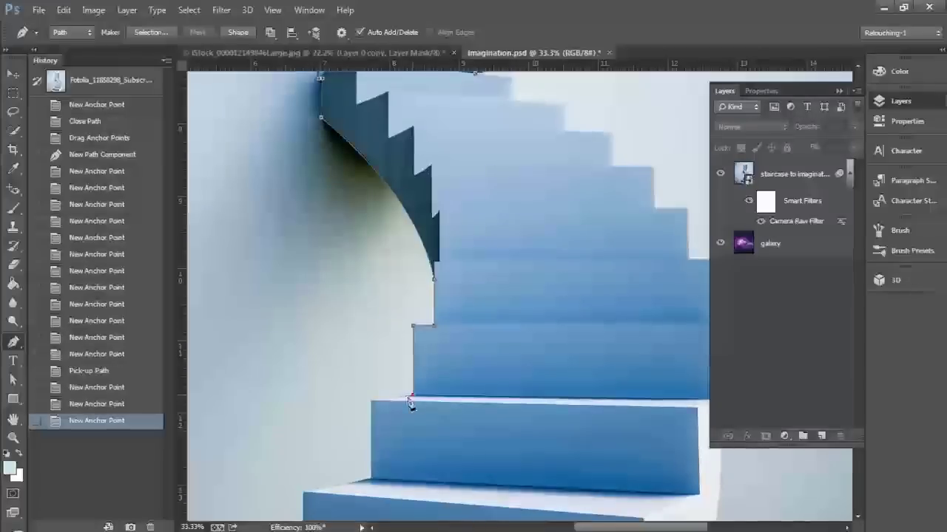
pyautogui.click(371, 403)
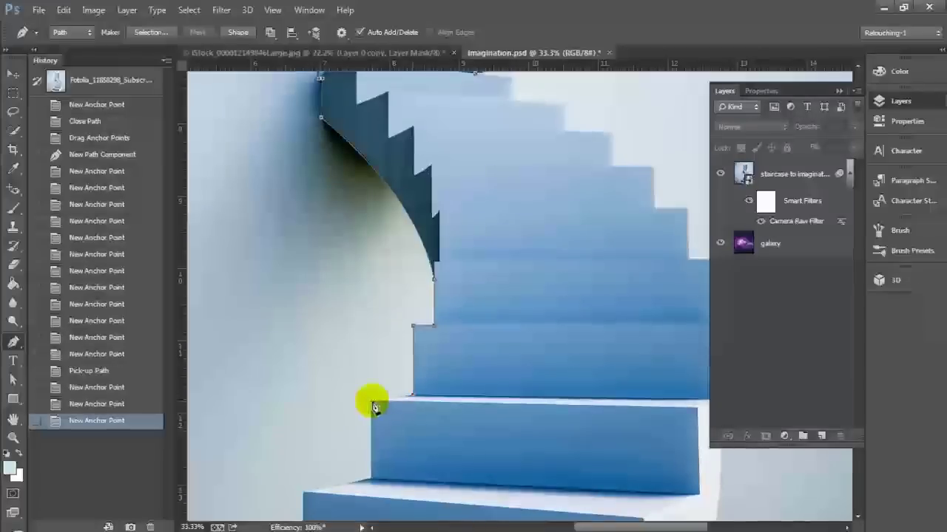
pyautogui.click(370, 481)
pyautogui.click(302, 492)
pyautogui.moveTo(358, 451); pyautogui.dragTo(348, 259)
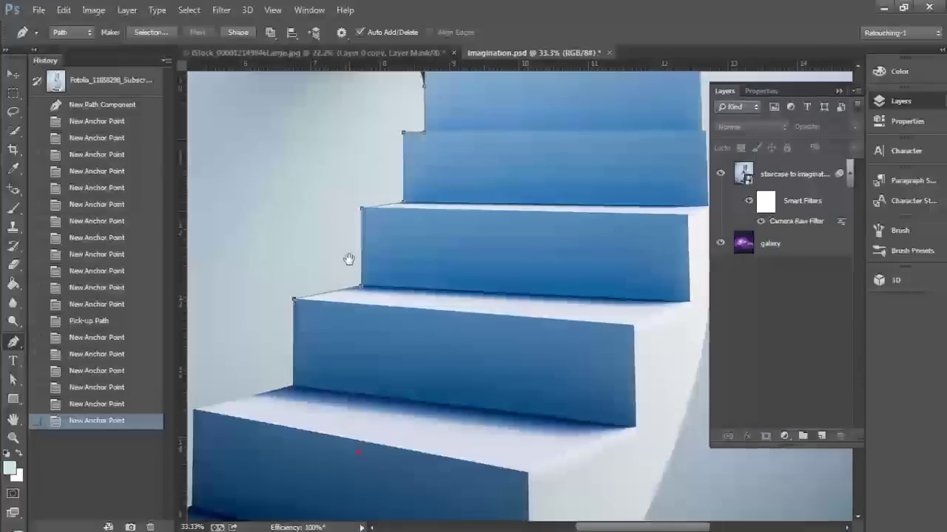
pyautogui.click(293, 386)
pyautogui.moveTo(387, 332); pyautogui.dragTo(477, 249)
pyautogui.click(334, 301)
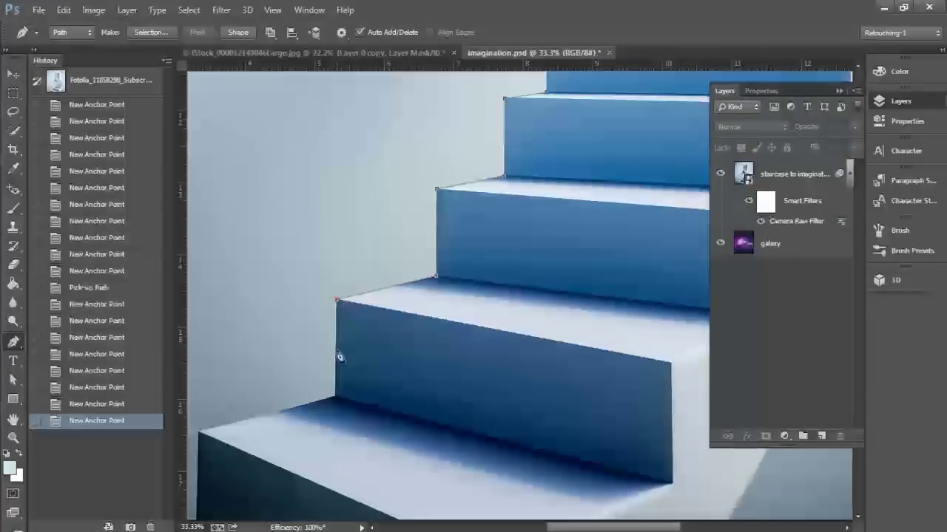
pyautogui.click(334, 396)
pyautogui.moveTo(286, 407); pyautogui.dragTo(389, 279)
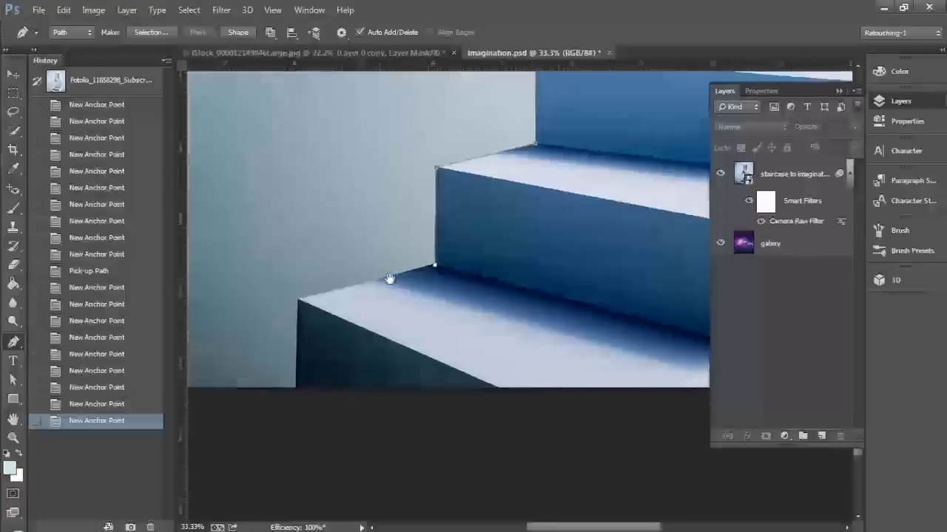
pyautogui.click(296, 300)
pyautogui.hotkey('ctrl', 'r')
pyautogui.click(294, 392)
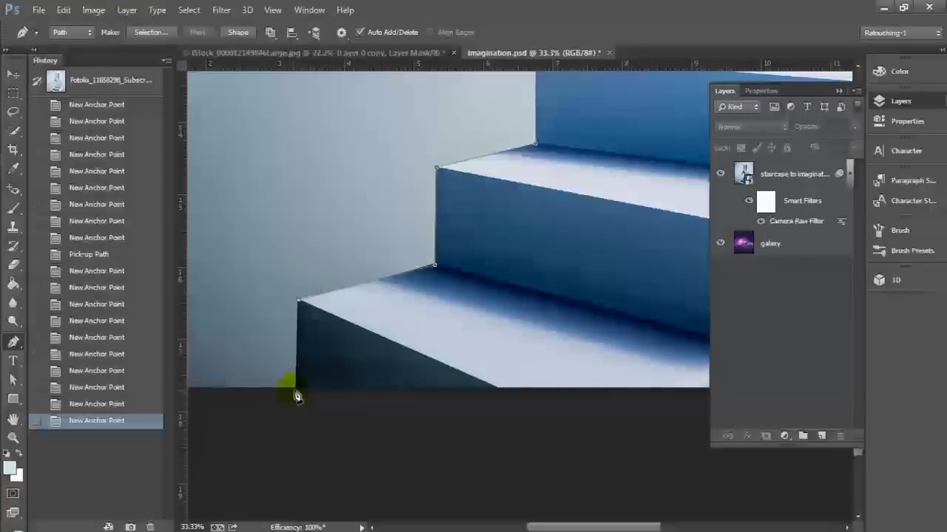
# Anchor the outline at the image's bottom edge and add a curved anchor on the stairs' right edge.
pyautogui.hscroll(5, 327, 374)
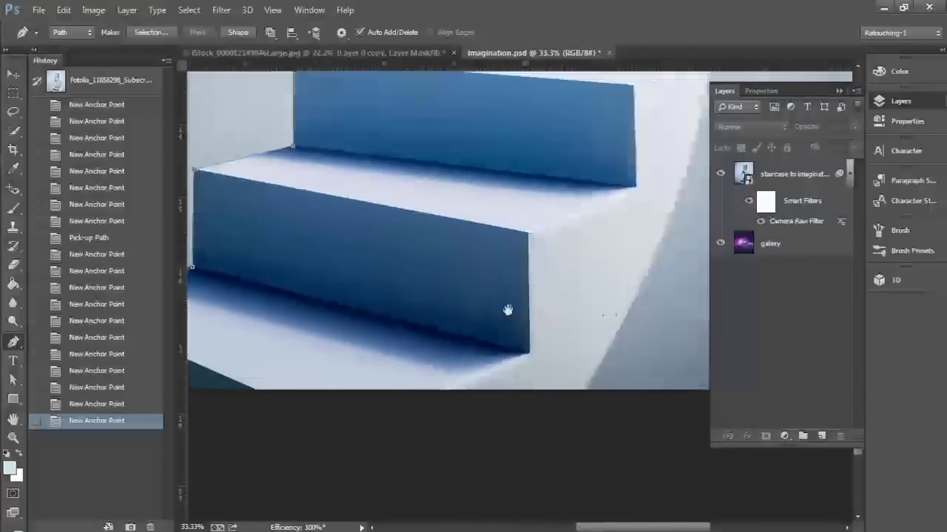
pyautogui.moveTo(508, 310); pyautogui.dragTo(445, 298)
pyautogui.click(523, 380)
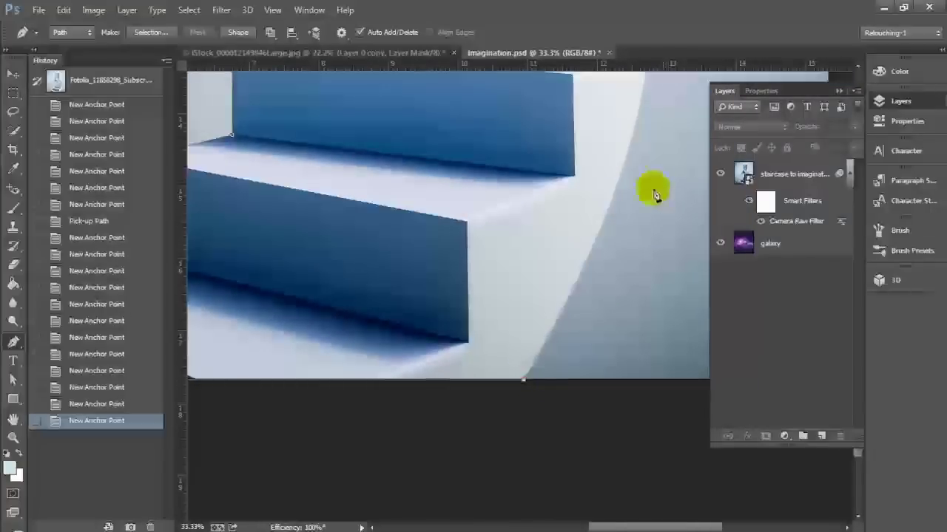
pyautogui.scroll(-2, 654, 194)
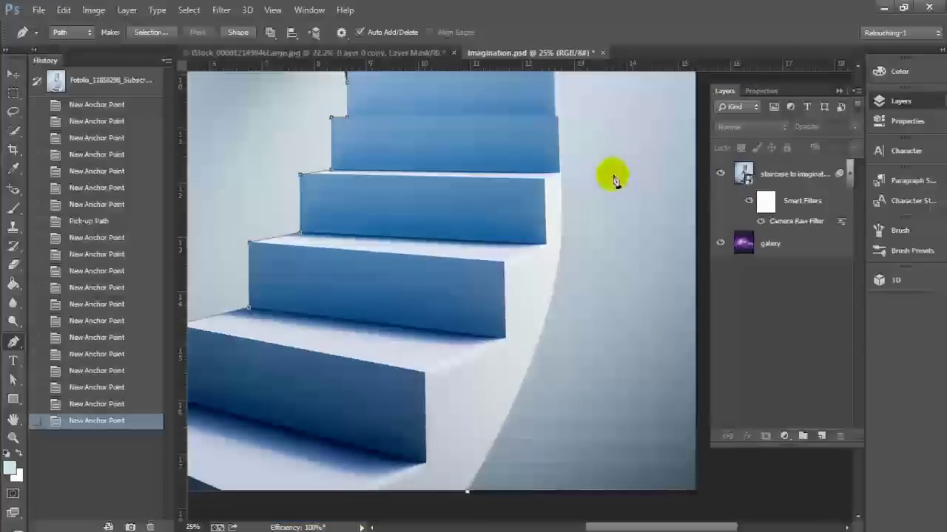
pyautogui.moveTo(599, 180); pyautogui.dragTo(549, 285)
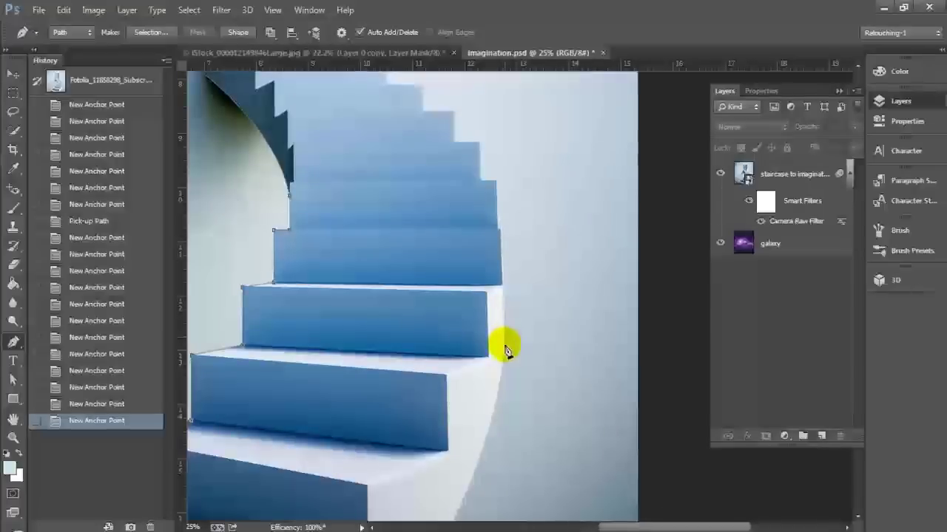
pyautogui.moveTo(505, 347); pyautogui.dragTo(497, 293)
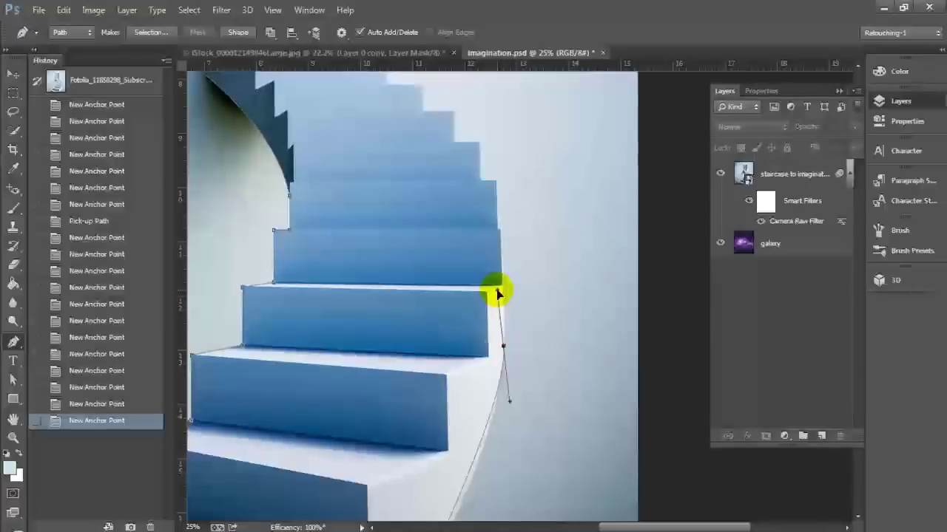
# Place a smooth anchor on the stairs' right edge, drop its upper handle, and continue straight up.
pyautogui.hotkey('ctrl', '-')
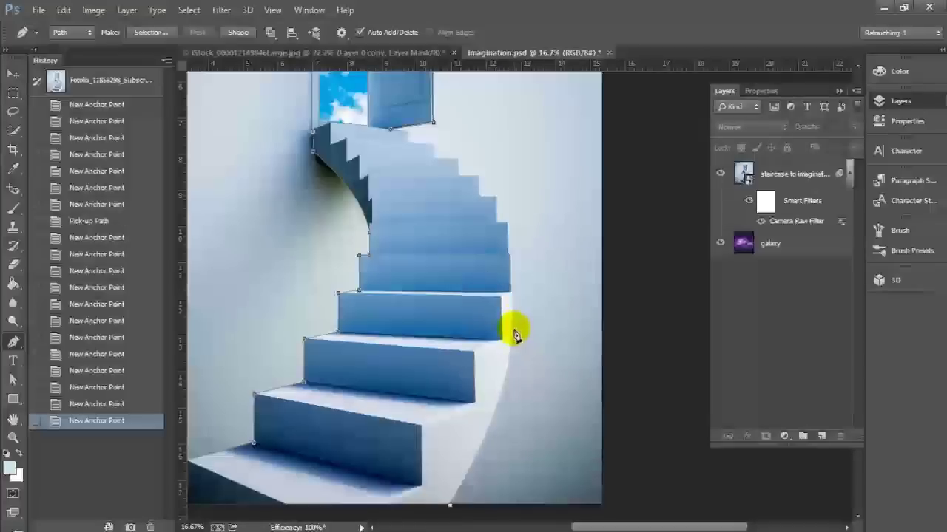
pyautogui.moveTo(511, 328)
pyautogui.mouseDown()
pyautogui.moveTo(517, 388)
pyautogui.moveTo(503, 272)
pyautogui.moveTo(513, 334)
pyautogui.mouseUp()
pyautogui.click(518, 318)
pyautogui.hotkey('ctrl', '+')
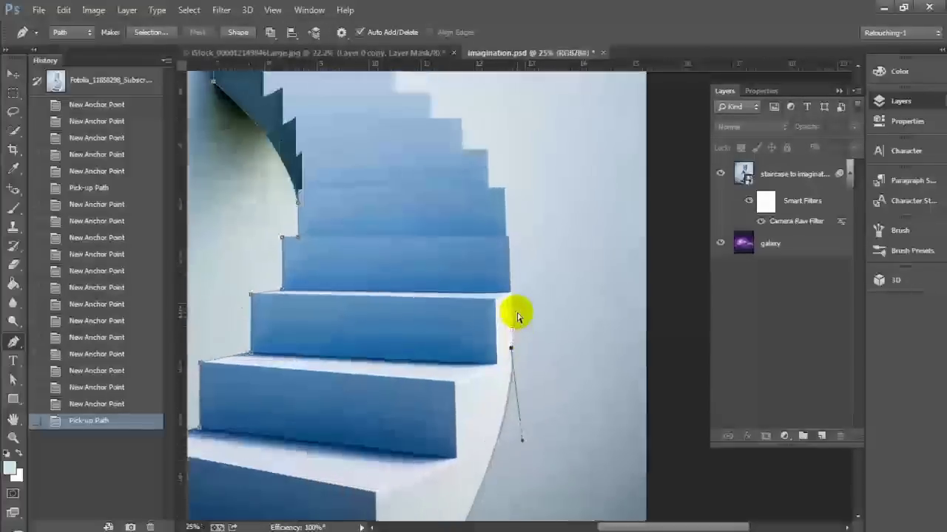
pyautogui.hotkey('ctrl', '+')
pyautogui.moveTo(510, 370); pyautogui.dragTo(512, 298)
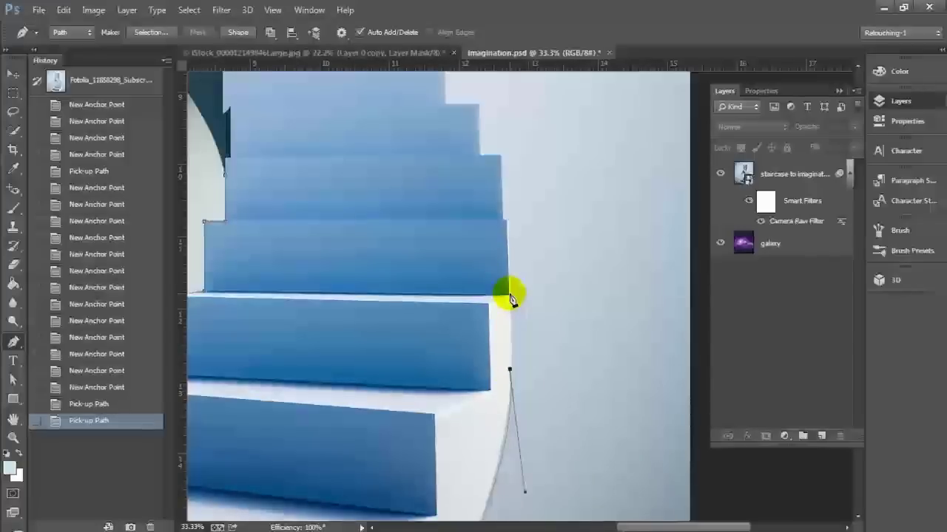
pyautogui.click(509, 294)
# Anchor the upper right-side step corners, undoing one misplaced anchor and resuming from the step corner.
pyautogui.click(509, 225)
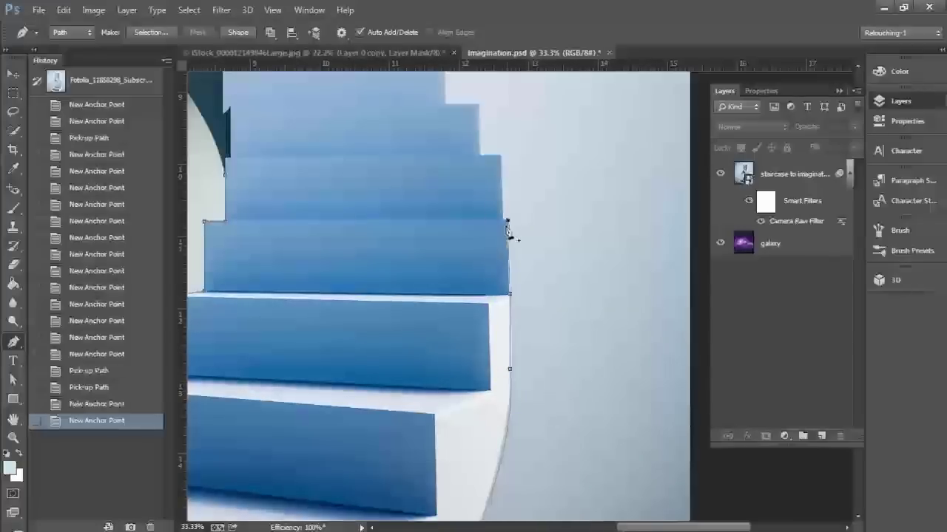
pyautogui.click(506, 220)
pyautogui.moveTo(504, 166); pyautogui.dragTo(502, 159)
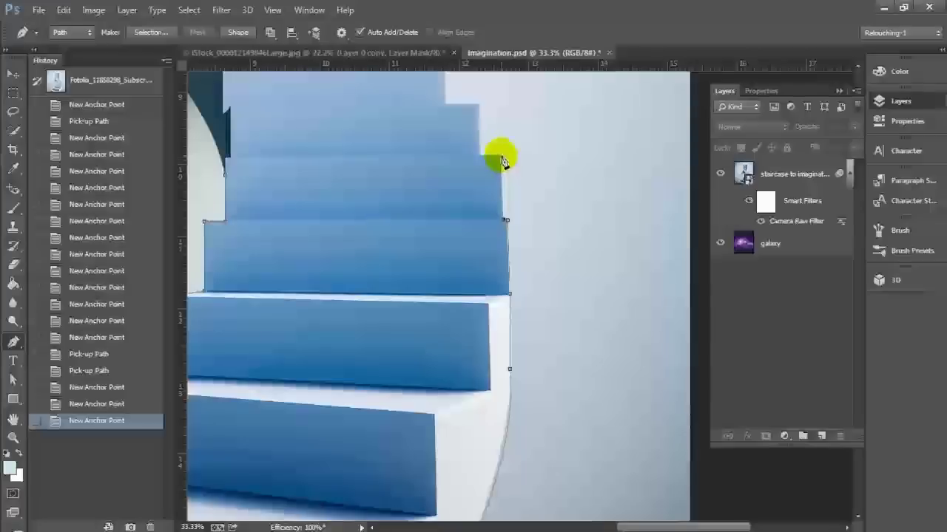
pyautogui.press('z')
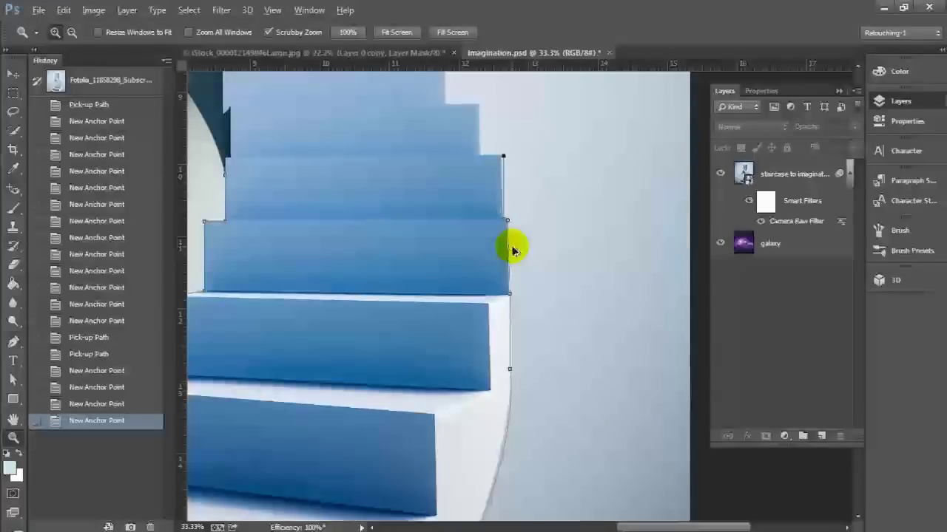
pyautogui.hotkey('ctrl', 'z')
pyautogui.press('p')
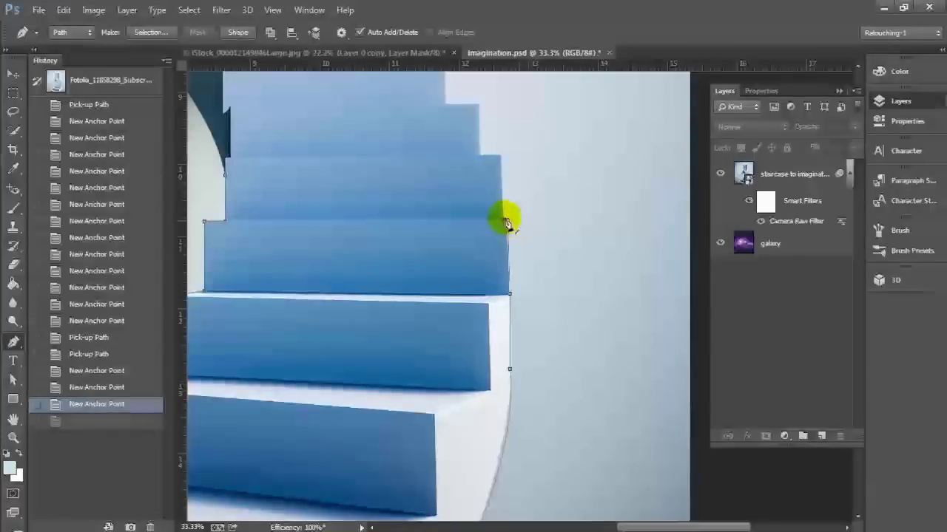
pyautogui.click(506, 221)
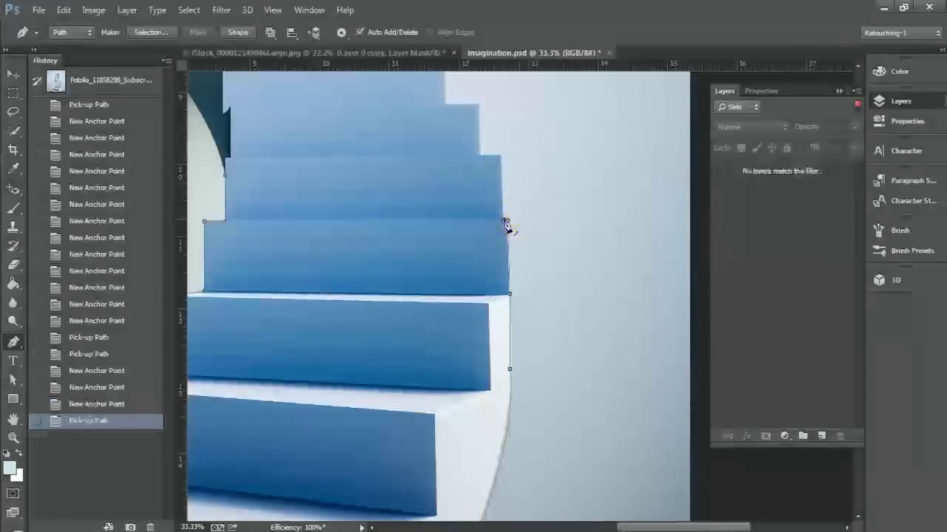
pyautogui.click(486, 159)
pyautogui.click(480, 155)
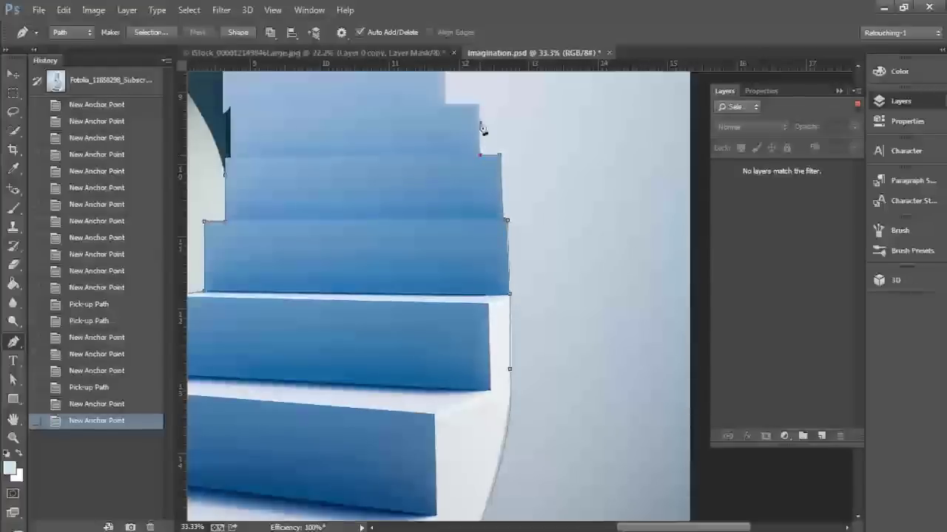
pyautogui.click(478, 106)
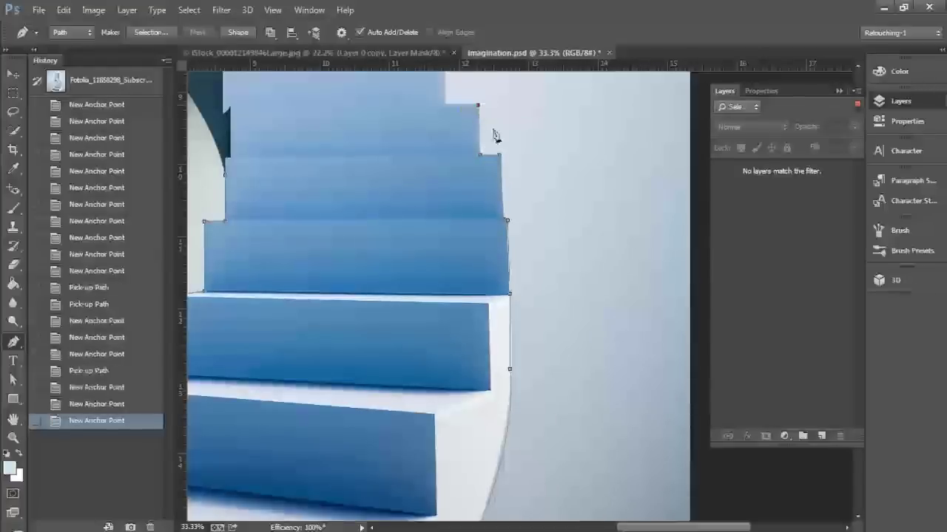
# Anchor each remaining upper step corner up to the top step, then close the path on its first anchor.
pyautogui.click(444, 105)
pyautogui.moveTo(555, 133); pyautogui.dragTo(582, 303)
pyautogui.click(469, 228)
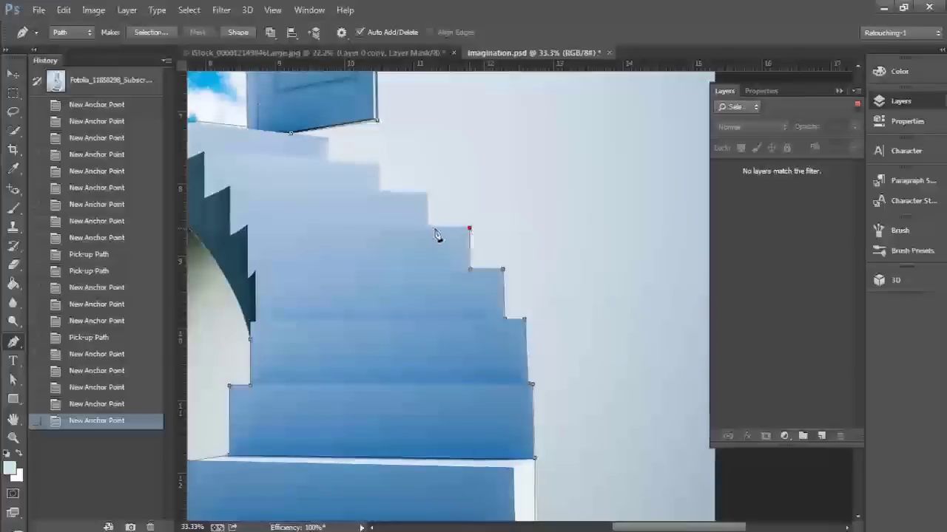
pyautogui.click(428, 226)
pyautogui.click(426, 194)
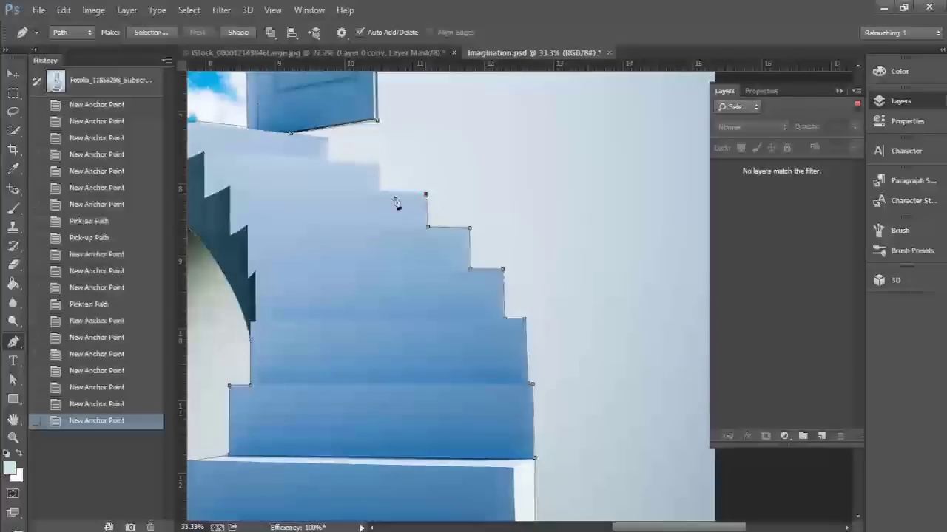
pyautogui.click(380, 192)
pyautogui.click(378, 164)
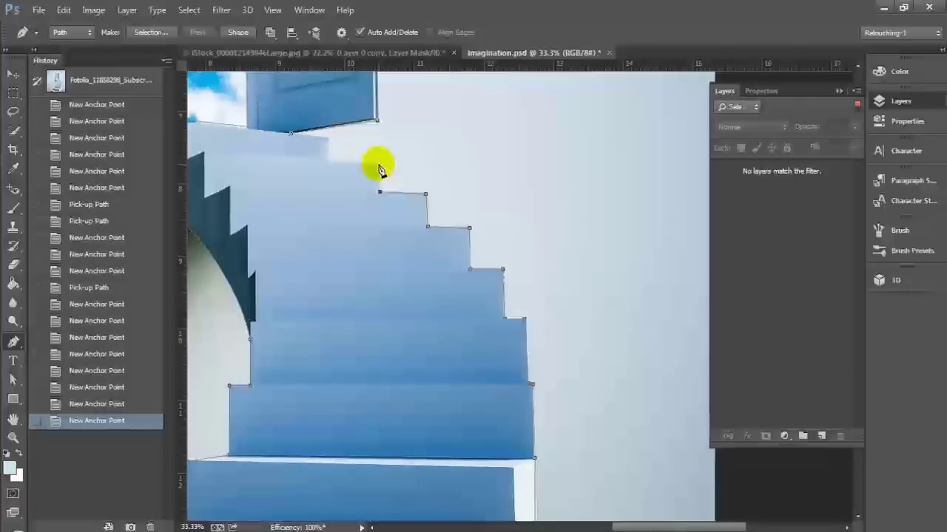
pyautogui.click(326, 161)
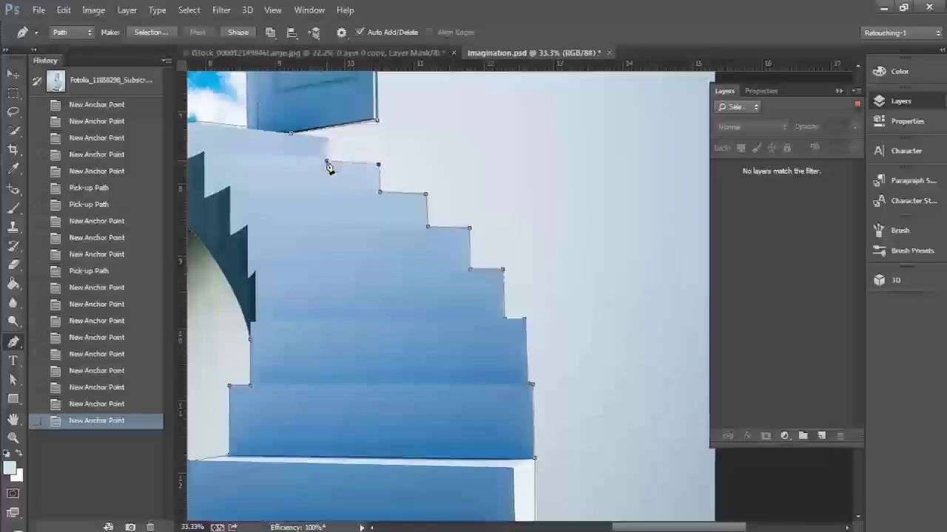
pyautogui.click(326, 140)
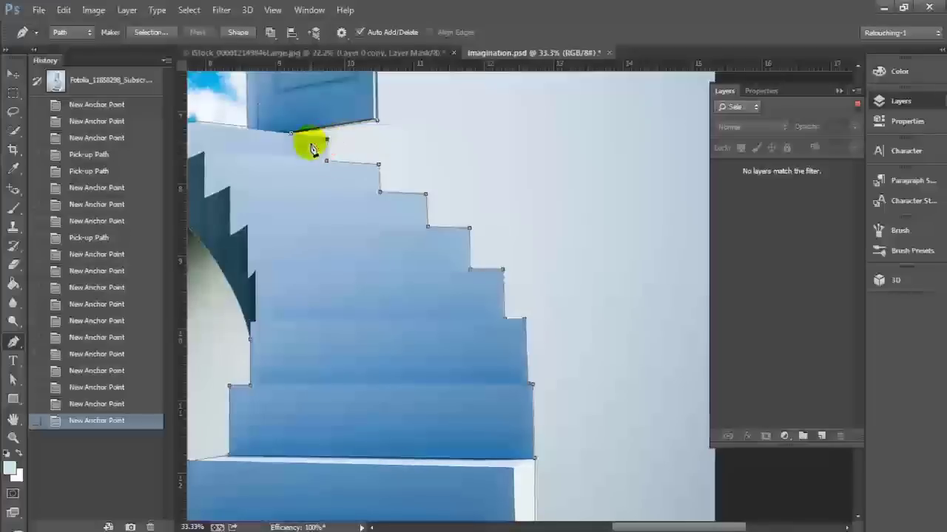
pyautogui.click(290, 134)
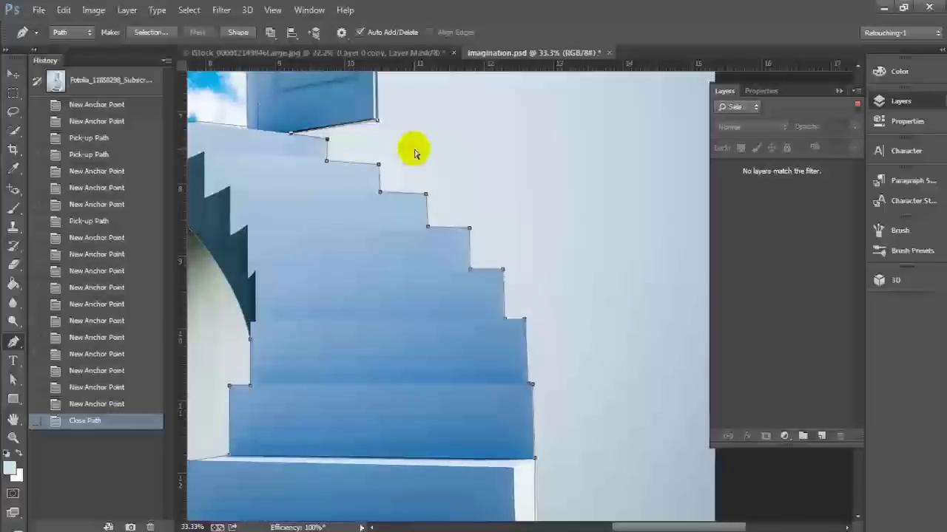
# Make a 1-pixel feathered selection from the fitted path, then invert it and deselect.
pyautogui.hotkey('ctrl', '0')
pyautogui.click(151, 32)
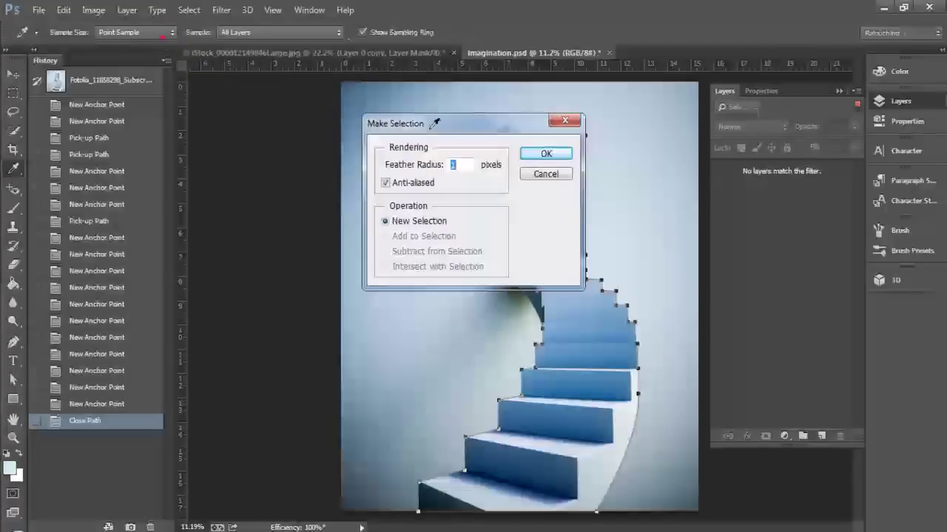
pyautogui.click(545, 153)
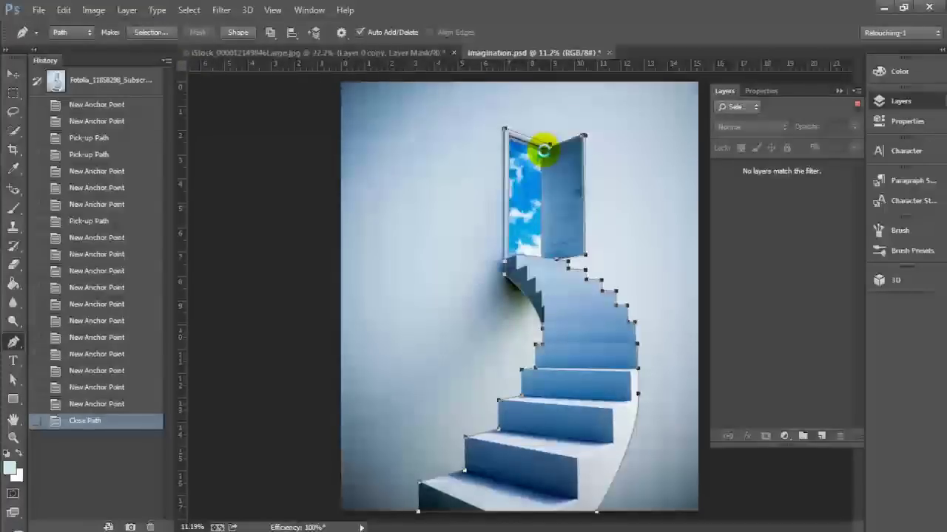
pyautogui.hotkey('ctrl', 'shift', 'i')
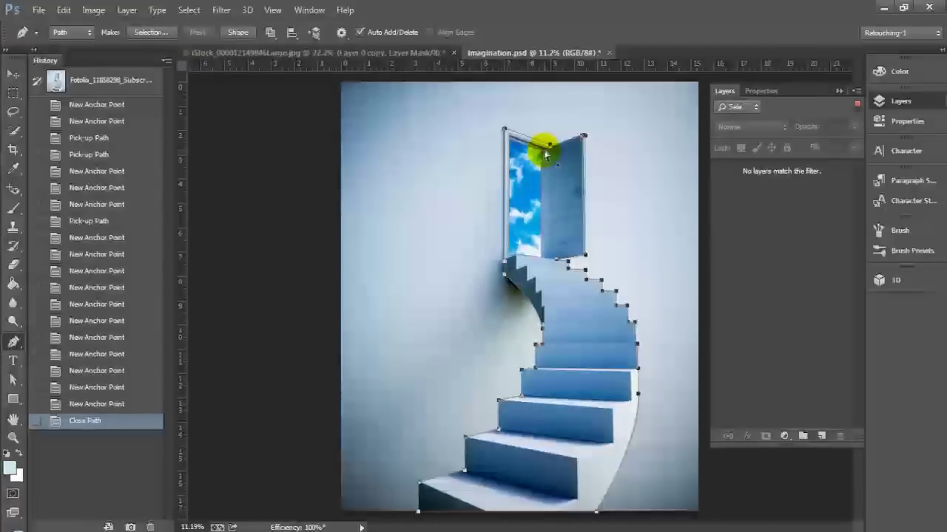
pyautogui.hotkey('ctrl', 'd')
# Check the lower-right anchor's curve, then convert the path into a selection again.
pyautogui.press('a')
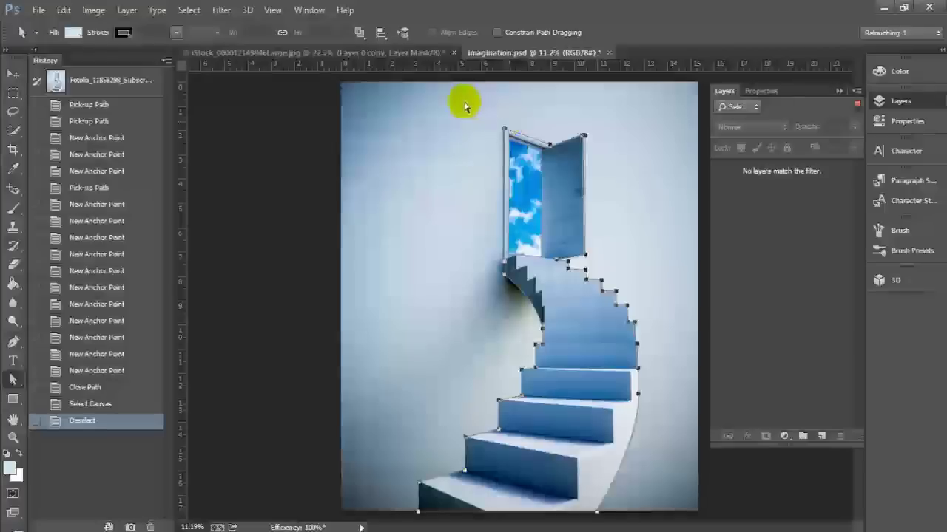
pyautogui.click(634, 499)
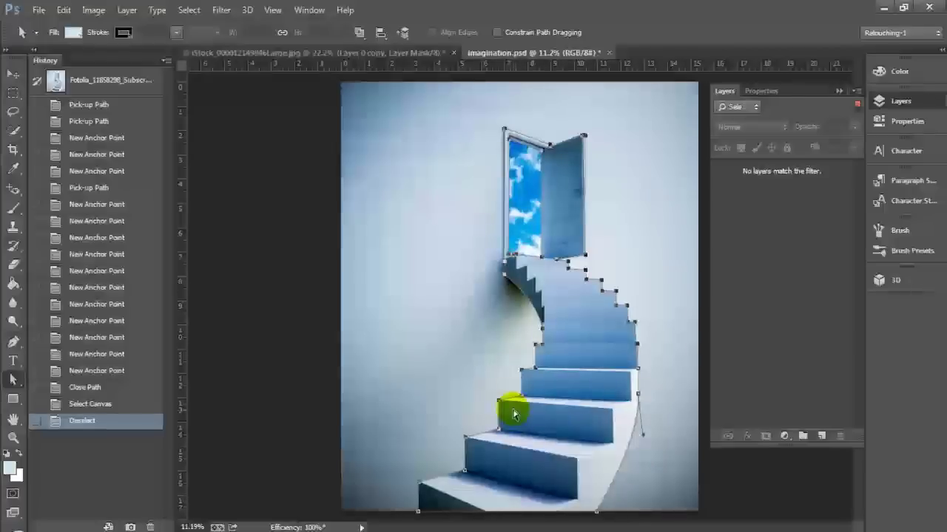
pyautogui.press('p')
pyautogui.click(152, 31)
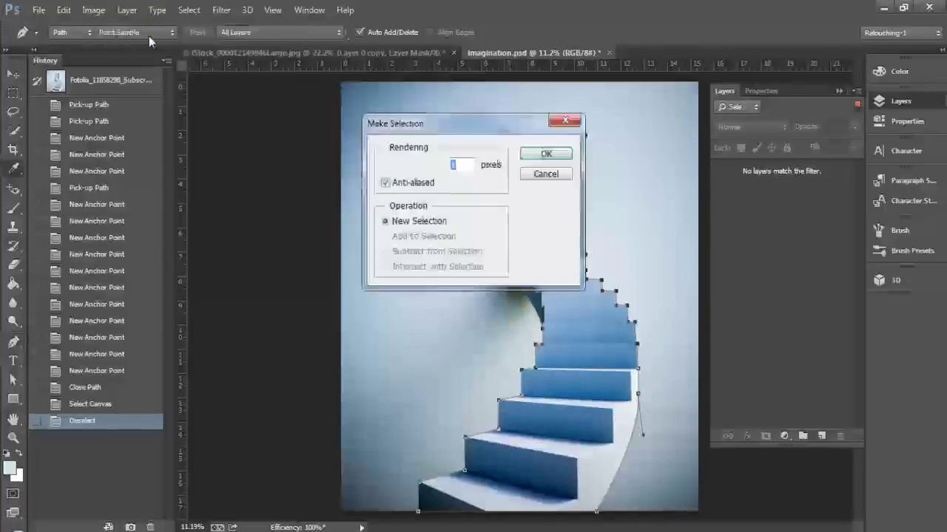
pyautogui.click(551, 155)
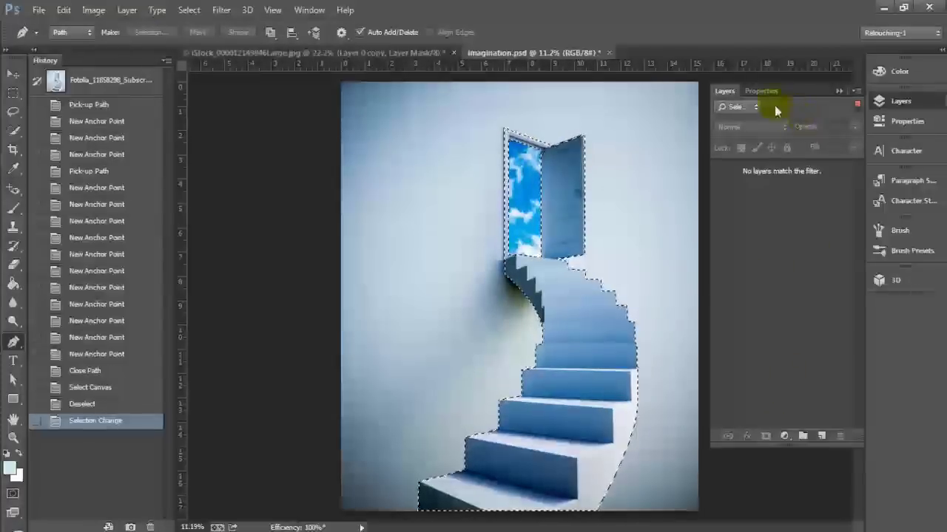
# Turn off the Layers filter, select the staircase layer, and add a layer mask from the selection.
pyautogui.click(740, 107)
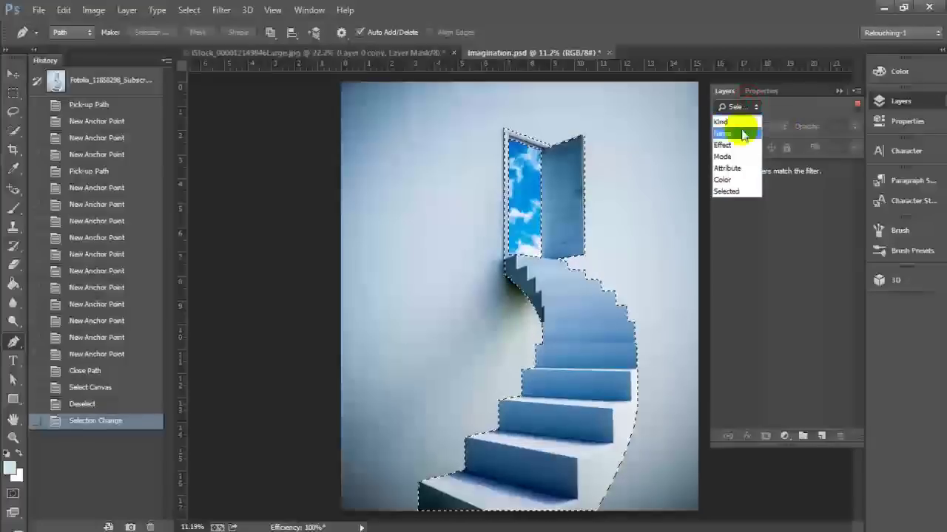
pyautogui.click(856, 105)
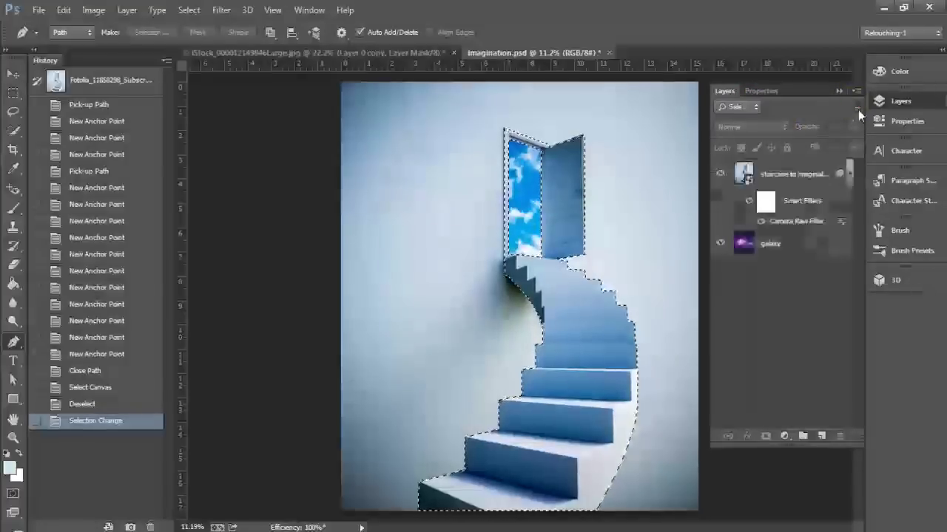
pyautogui.click(779, 178)
pyautogui.click(769, 436)
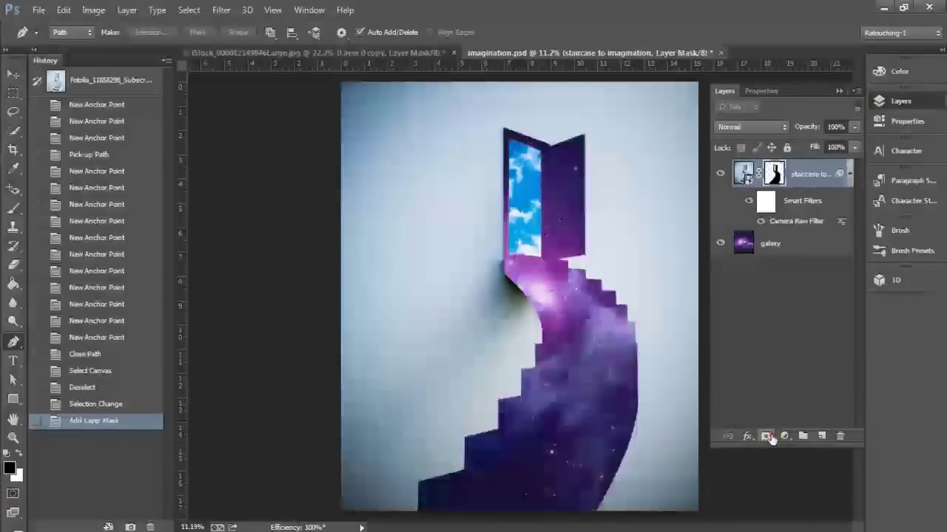